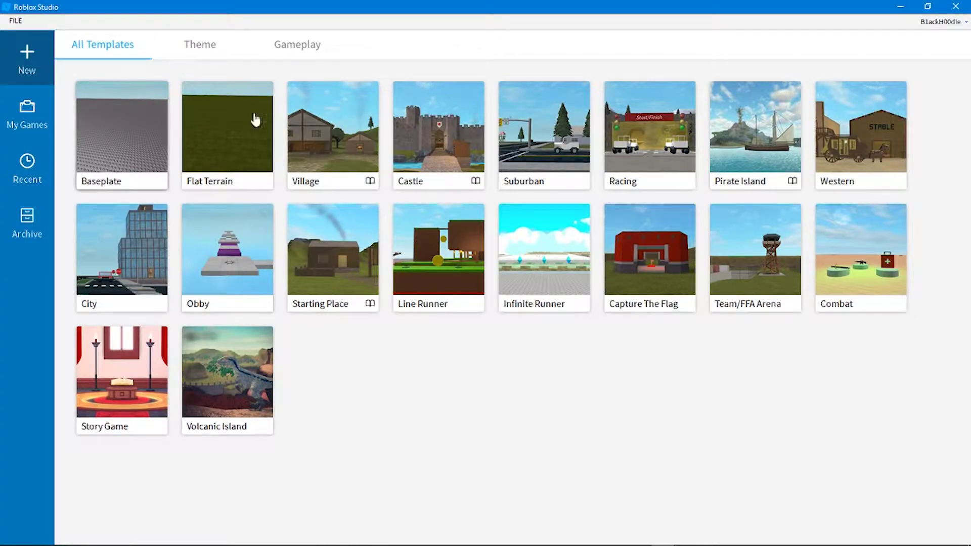
- Create a new place from the Baseplate template and delete the Baseplate part from its Workspace
click(90, 126)
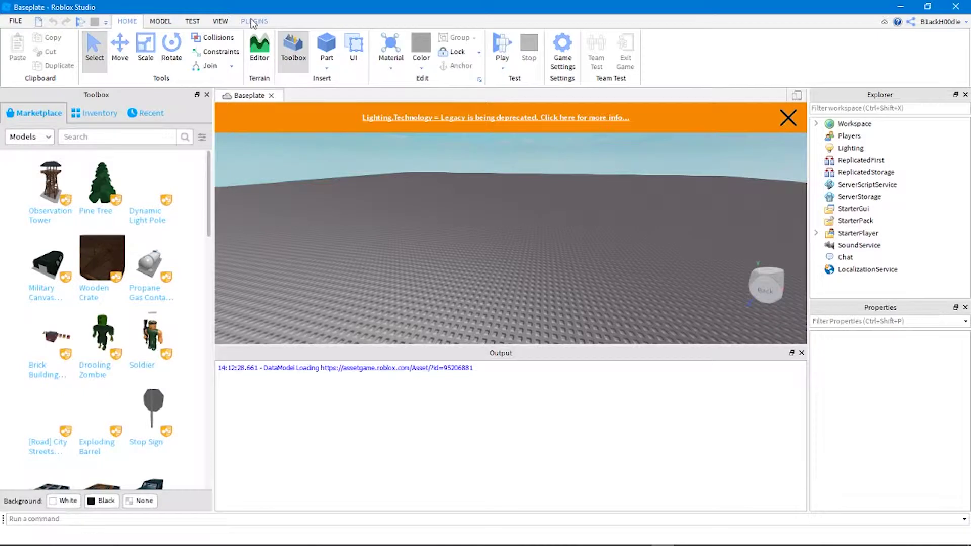
click(254, 21)
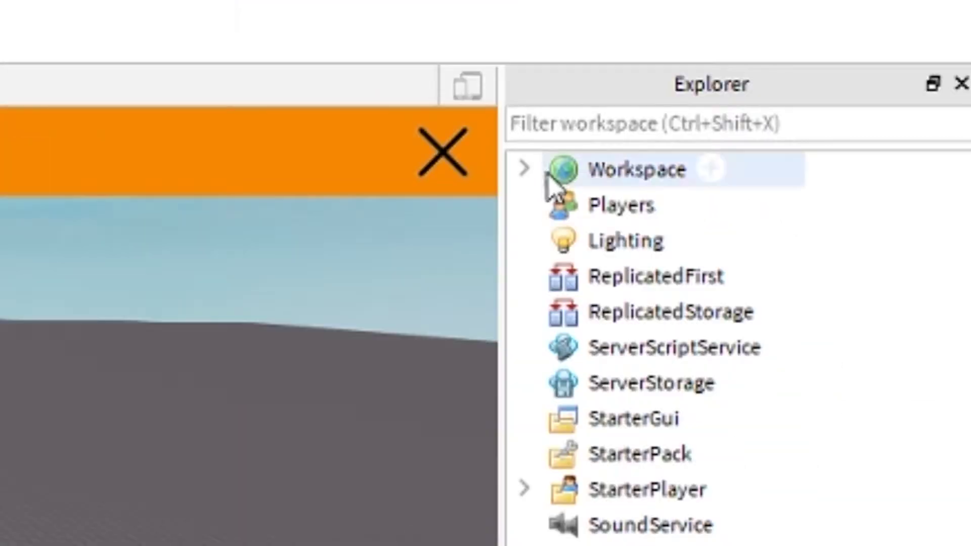
click(816, 124)
click(698, 283)
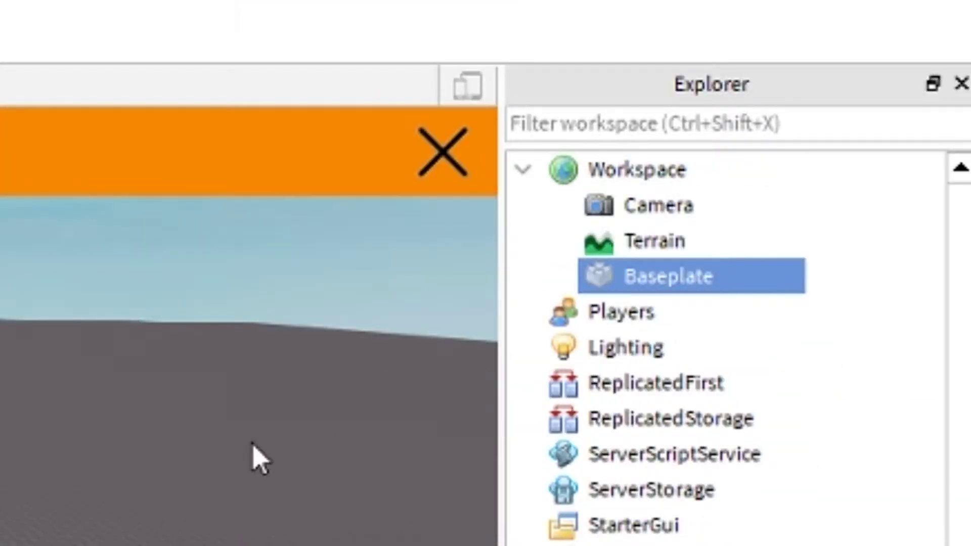
key(Delete)
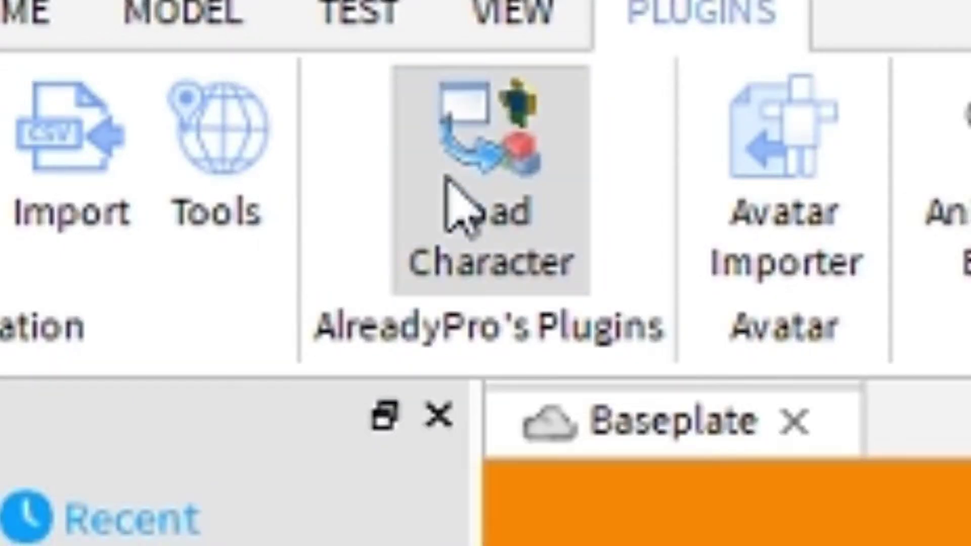
- Open the Load Character plugin and replace the default name with the player's username
click(211, 57)
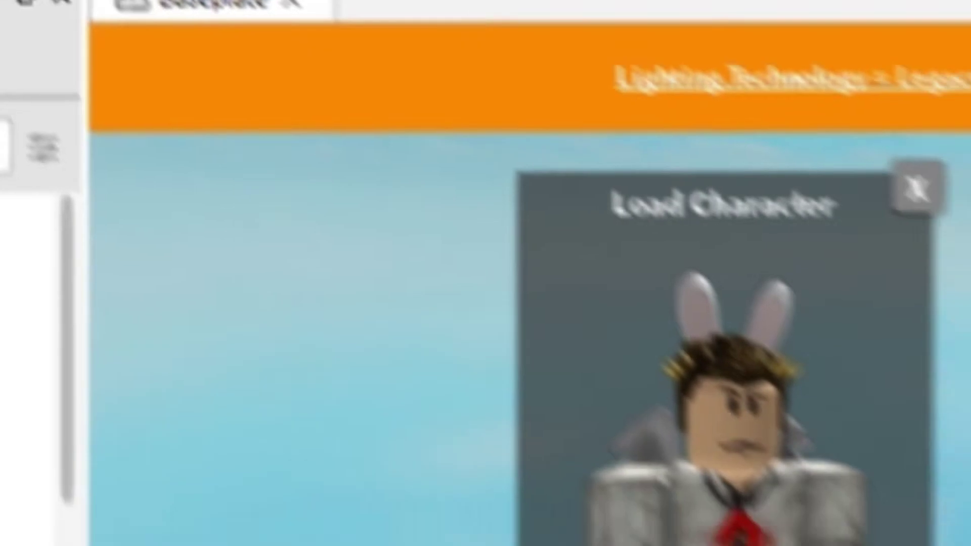
click(470, 412)
key(BackSpace)
key(BackSpace)
key(BackSpace)
key(BackSpace)
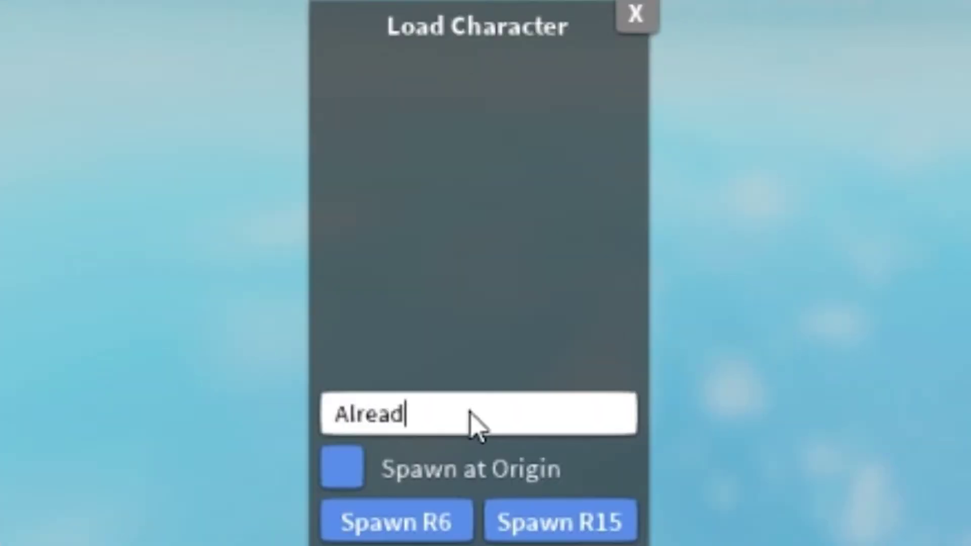
text(H00die)
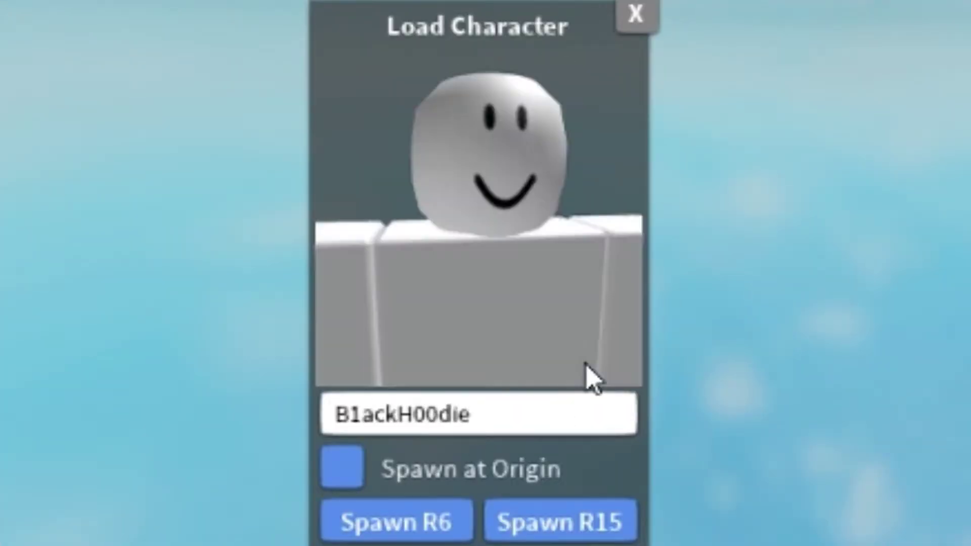
- Re-enter the end of the username, spawn the character as an R15 rig, and close the plugin
key(BackSpace)
key(BackSpace)
key(BackSpace)
key(BackSpace)
key(BackSpace)
text(00die)
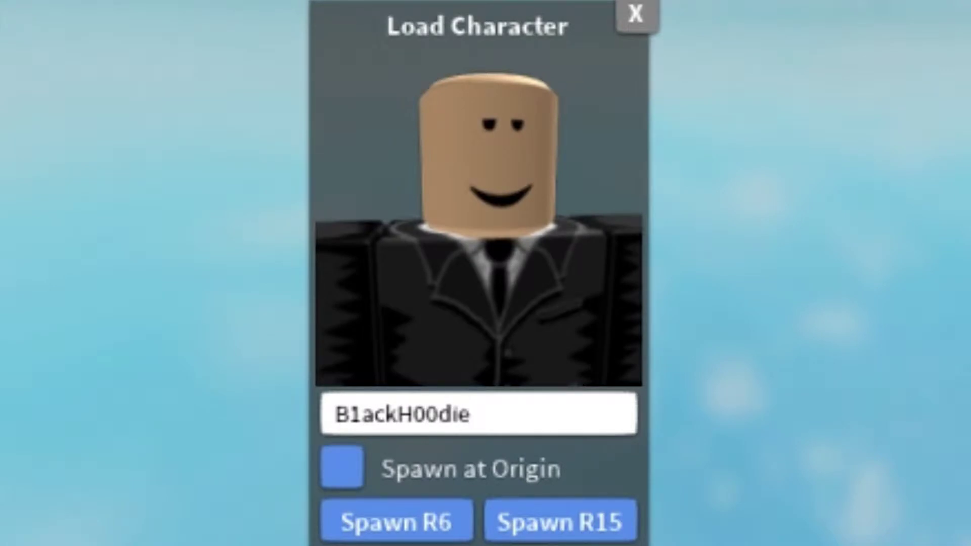
click(561, 532)
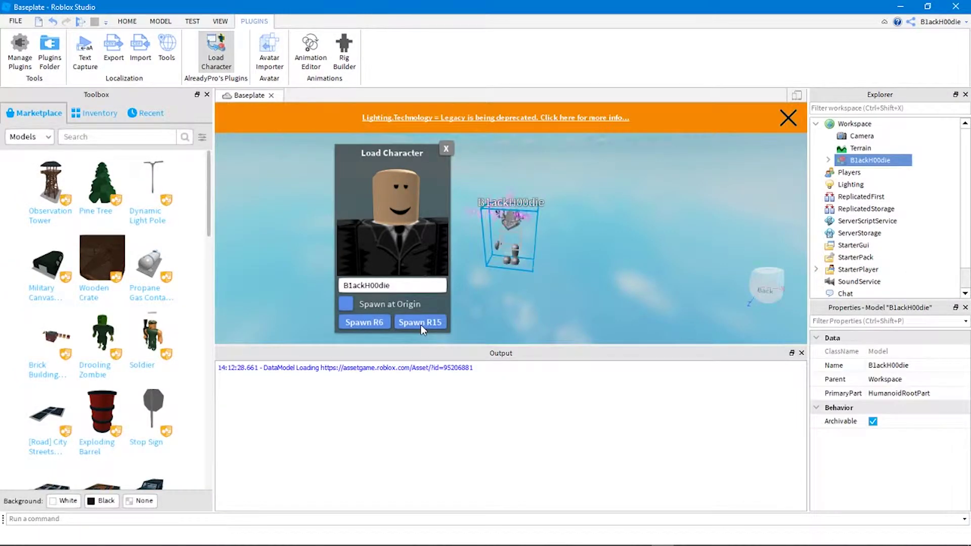
click(444, 149)
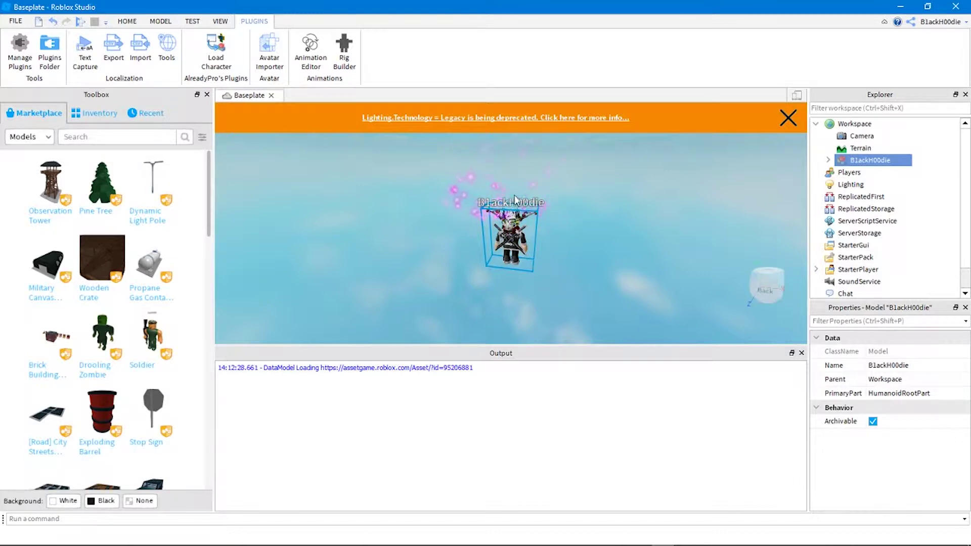
- Ungroup the spawned character model so its parts sit directly in the Workspace
right_drag(651, 260, 651, 260)
key(w)
key(w)
key(s)
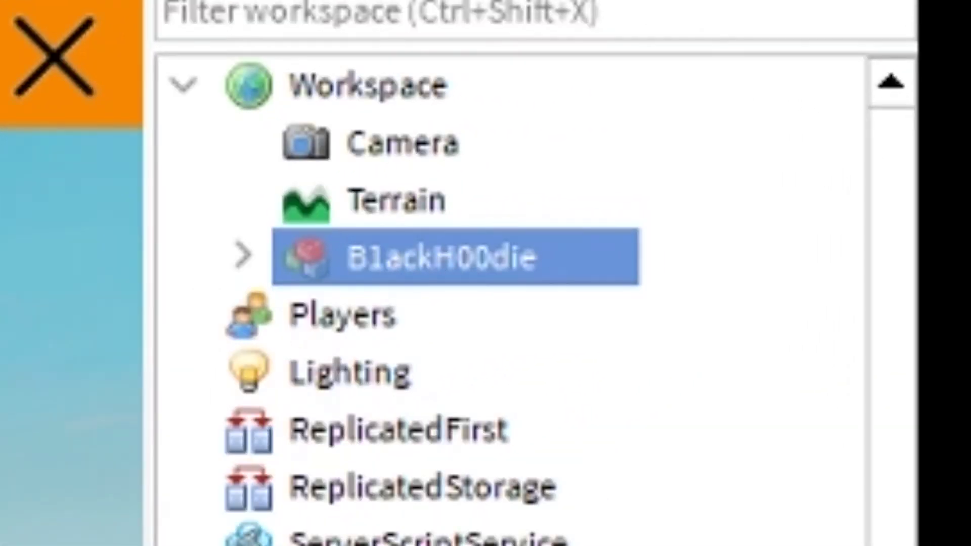
right_click(433, 265)
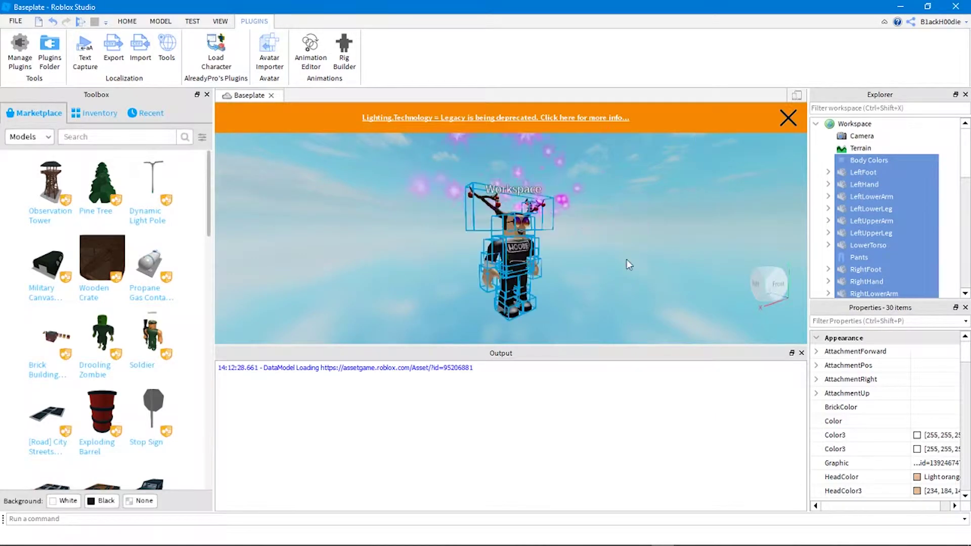
- Rotate the right hand, lower arm and upper arm together to about 44° and reposition them at the shoulder
scroll(598, 261, up, 2)
right_drag(598, 261, 600, 261)
click(599, 261)
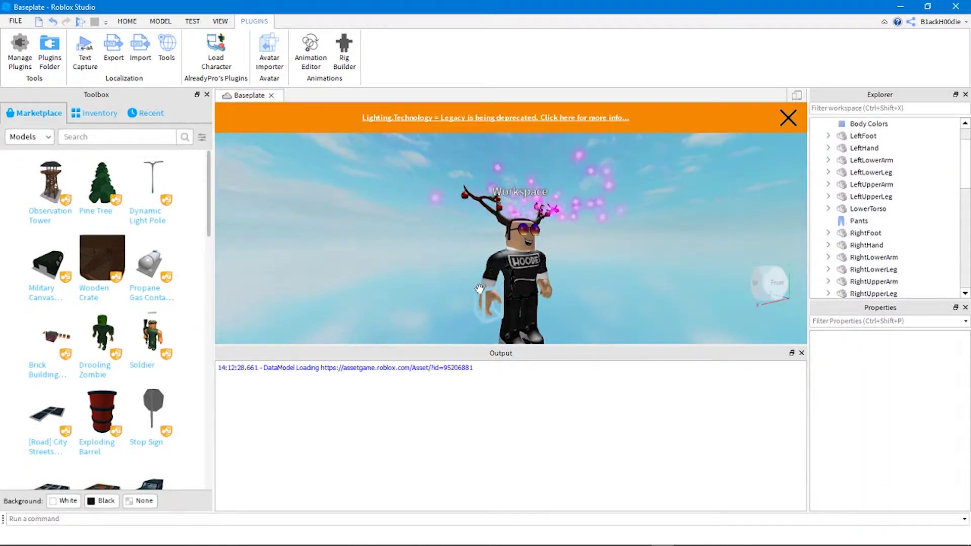
scroll(576, 250, up, 4)
scroll(577, 249, down, 2)
right_drag(577, 251, 597, 251)
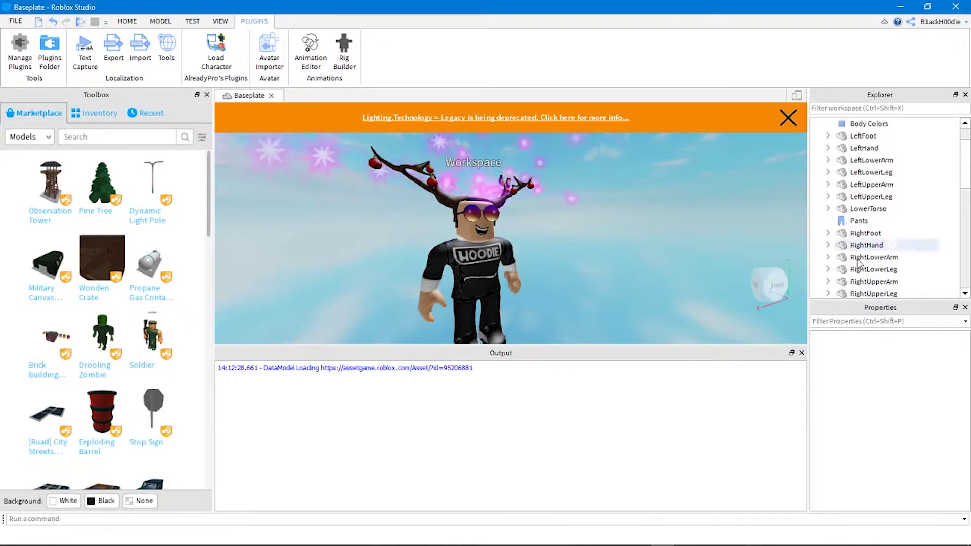
click(846, 247)
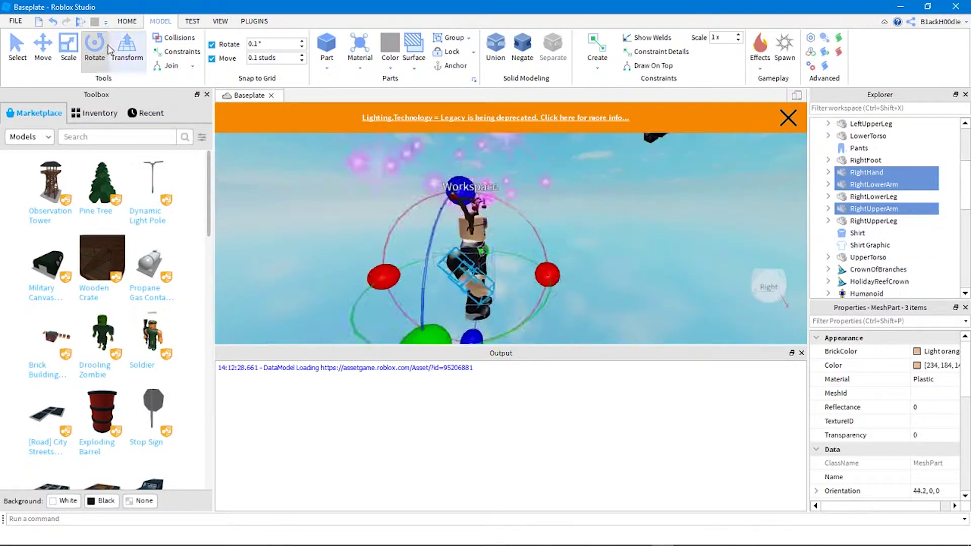
key(ctrl+3)
key(ctrl+2)
click(608, 233)
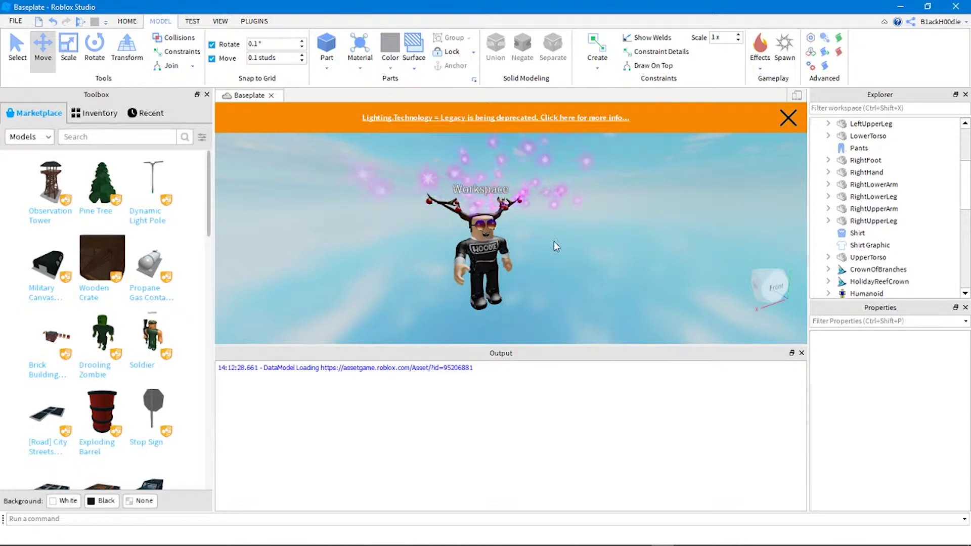
- Examine the posed right arm from several angles and look over the accessories floating above the character
key(a)
right_drag(611, 243, 577, 250)
scroll(578, 250, up, 3)
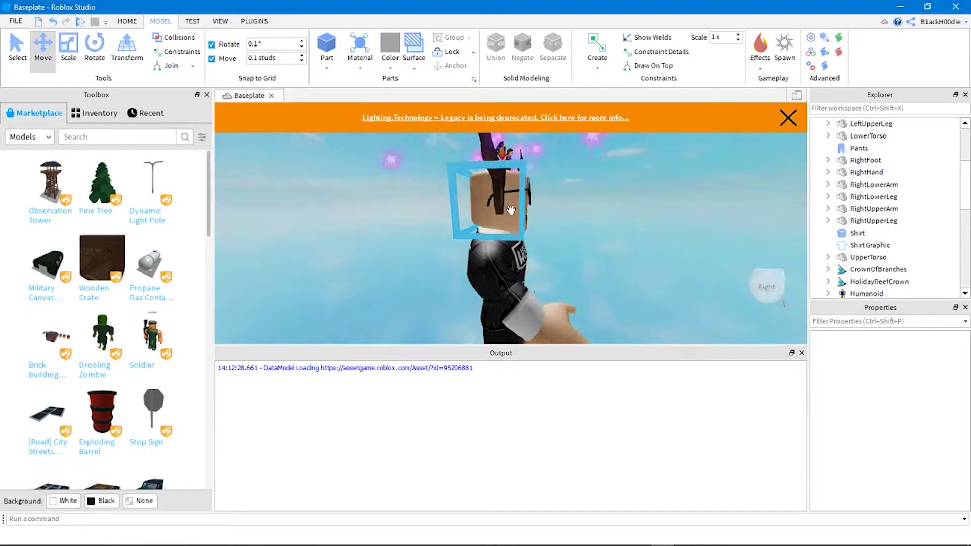
scroll(527, 201, down, 3)
right_drag(511, 210, 540, 190)
scroll(890, 248, down, 4)
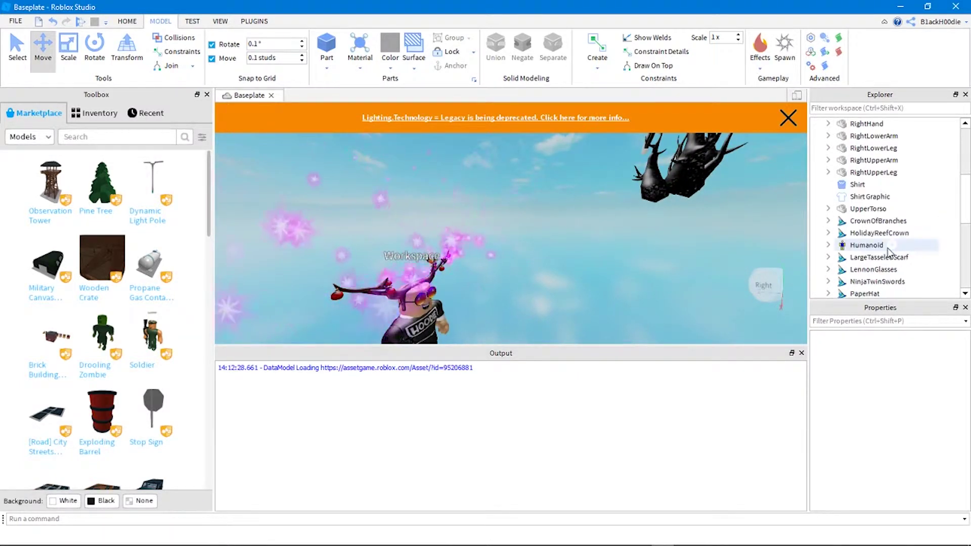
scroll(621, 223, down, 5)
right_drag(621, 224, 621, 224)
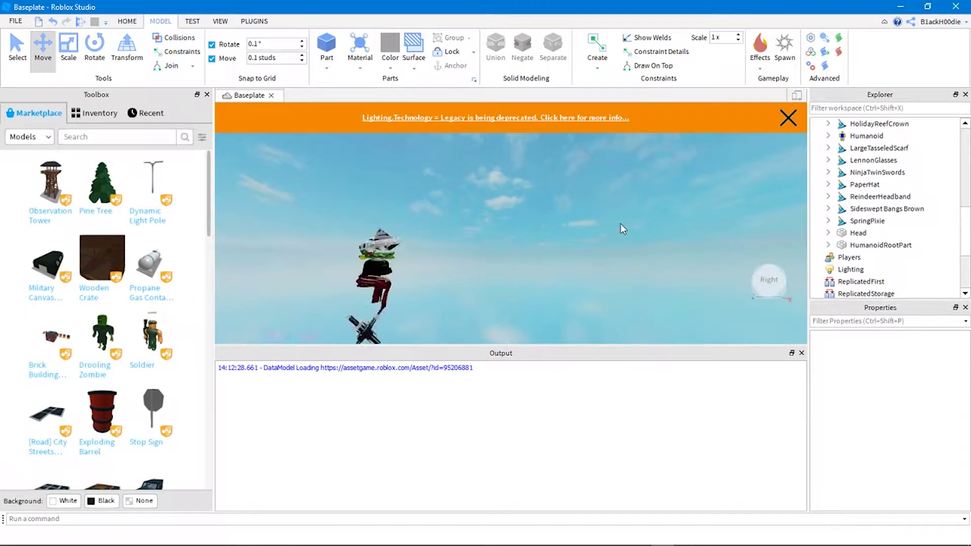
right_drag(675, 281, 676, 281)
scroll(676, 281, up, 4)
scroll(675, 282, down, 5)
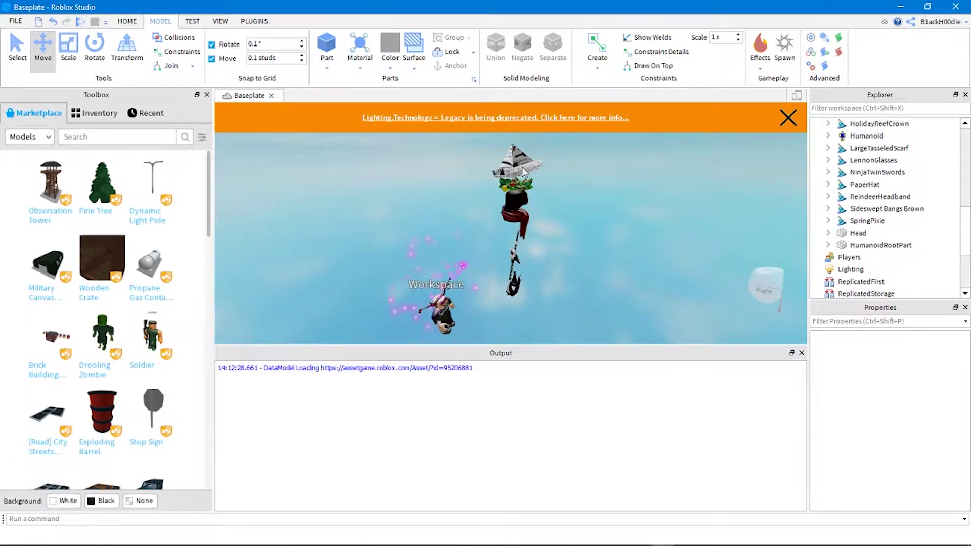
scroll(523, 172, up, 2)
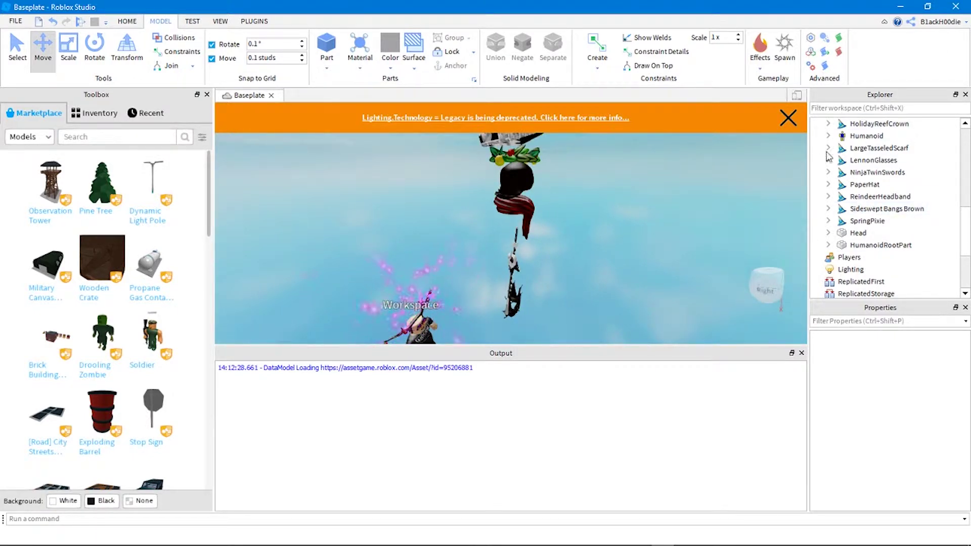
- Select the CrownOfBranches accessory to locate it among the floating accessories
scroll(883, 225, up, 1)
click(879, 147)
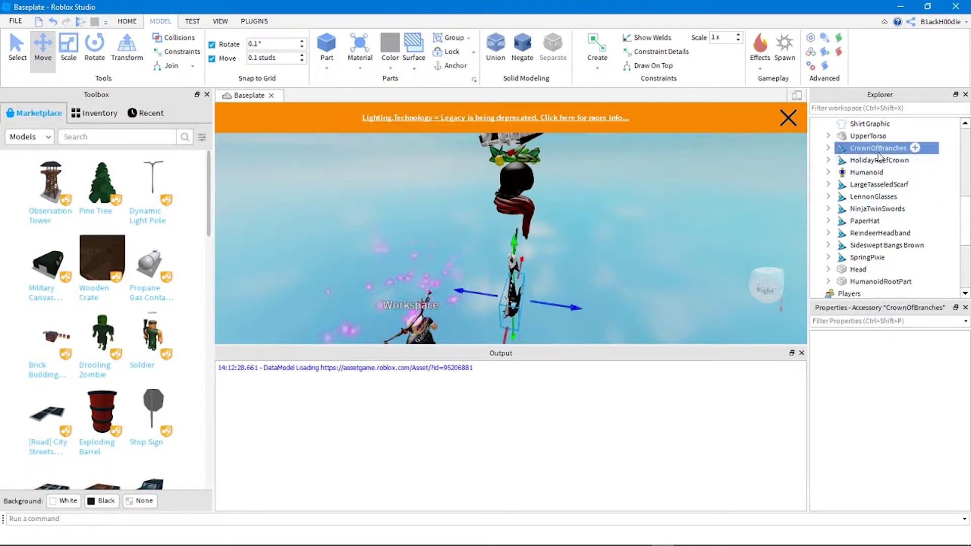
right_drag(590, 232, 590, 232)
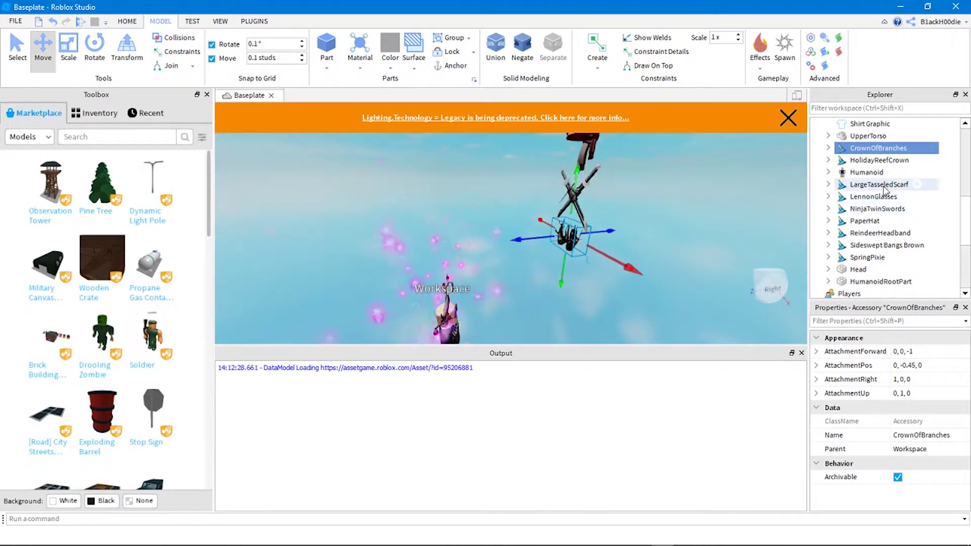
scroll(885, 195, up, 1)
scroll(885, 191, down, 1)
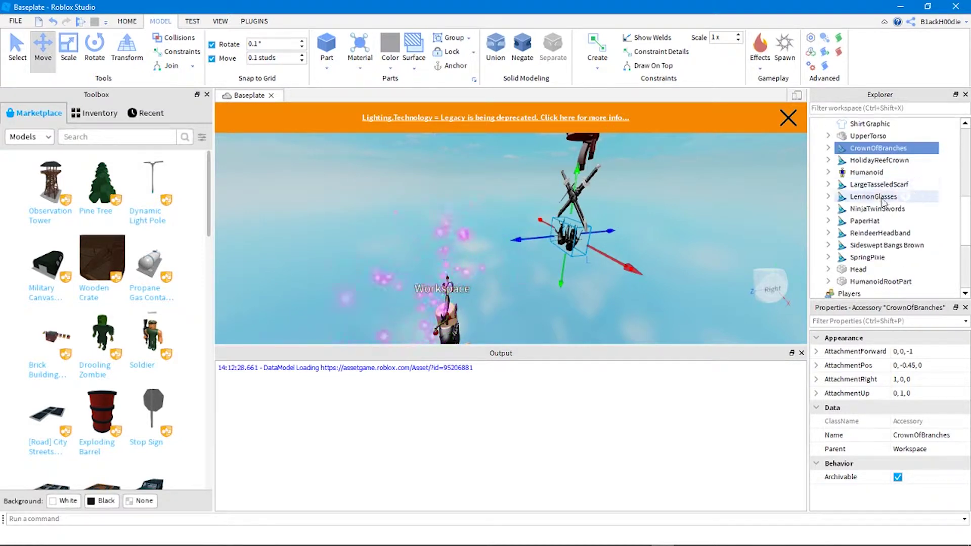
- Move the NinjaTwinSwords accessory down onto the character's back, checking the placement from behind
click(883, 209)
right_drag(512, 247, 512, 247)
drag(528, 273, 525, 340)
right_drag(592, 226, 590, 225)
right_drag(597, 188, 626, 195)
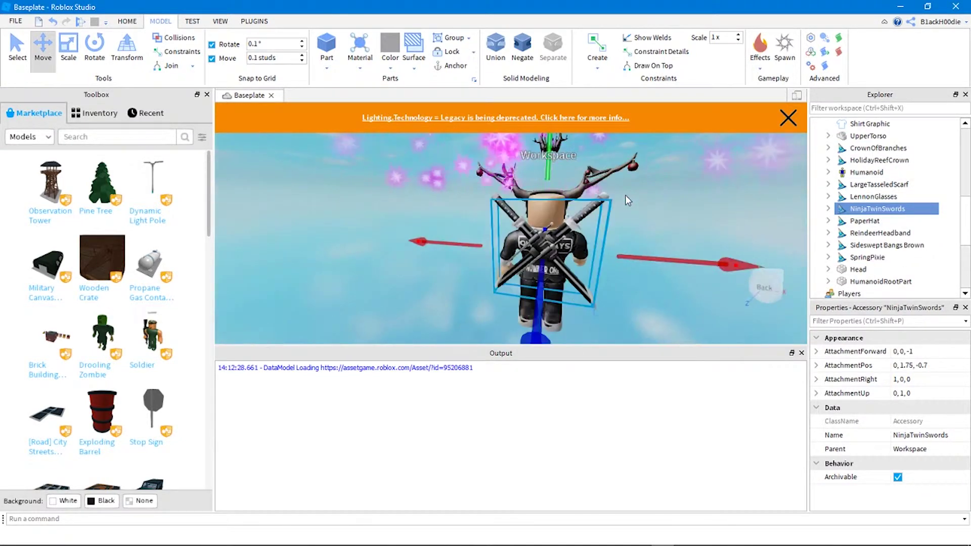
click(695, 221)
right_drag(695, 222, 695, 221)
- Move the LargeTasseledScarf accessory across and down to fit around the character's neck
click(874, 196)
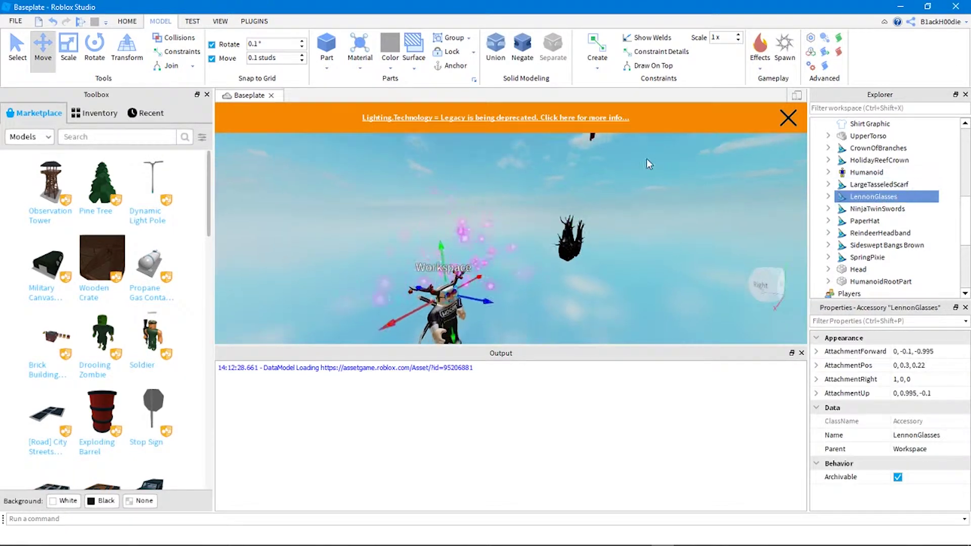
click(878, 208)
click(868, 184)
right_drag(607, 193, 608, 192)
drag(630, 161, 575, 169)
drag(434, 258, 421, 311)
right_drag(612, 201, 622, 246)
click(673, 215)
right_drag(673, 216, 673, 216)
- Move the CrownOfBranches accessory across and down until it sits on the character's head
click(878, 148)
drag(568, 206, 465, 206)
drag(427, 175, 427, 221)
right_drag(468, 222, 468, 222)
right_drag(550, 231, 551, 231)
drag(506, 189, 505, 204)
right_drag(616, 175, 615, 175)
scroll(616, 175, up, 5)
scroll(615, 175, down, 6)
drag(510, 177, 510, 185)
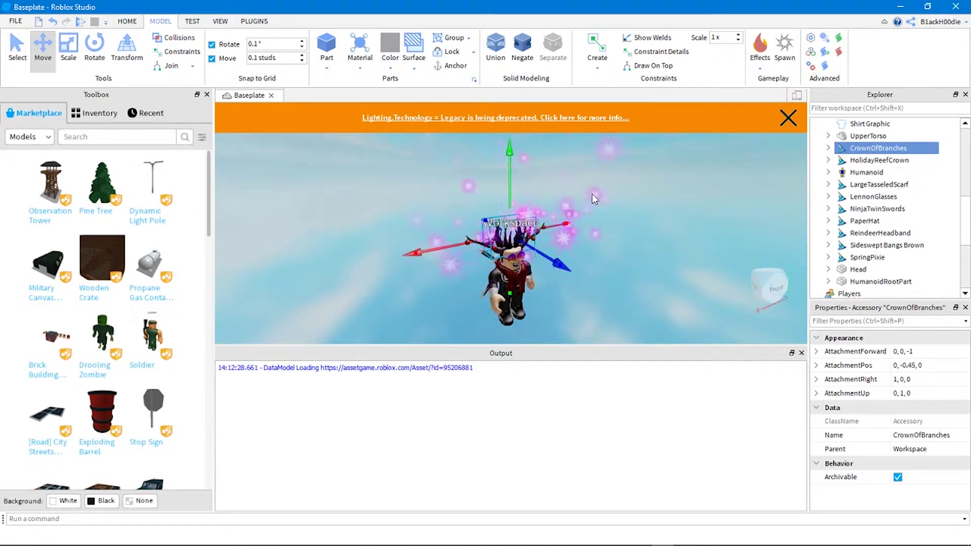
- Move the HolidayReefCrown accessory down around the top of the character's head
right_drag(592, 193, 592, 193)
click(903, 161)
right_drag(502, 214, 502, 214)
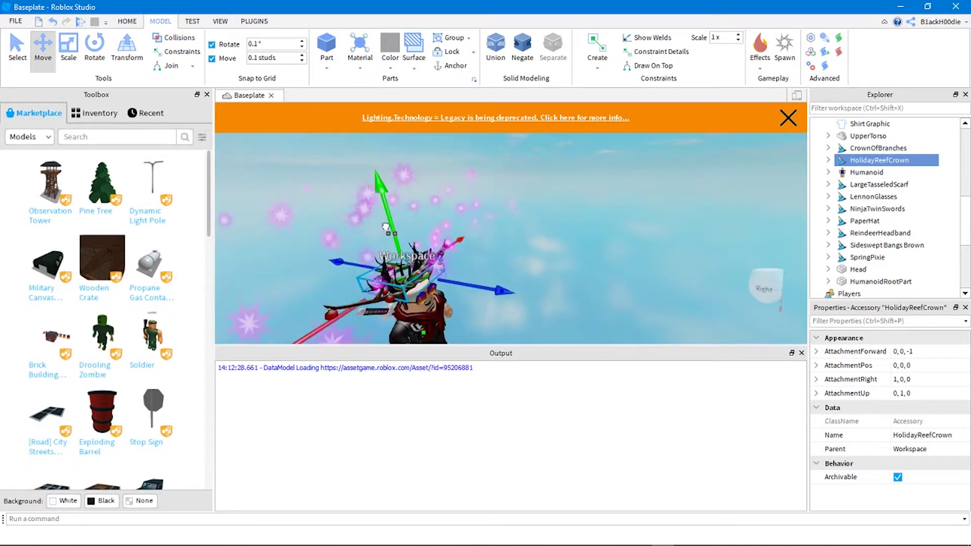
scroll(490, 271, up, 5)
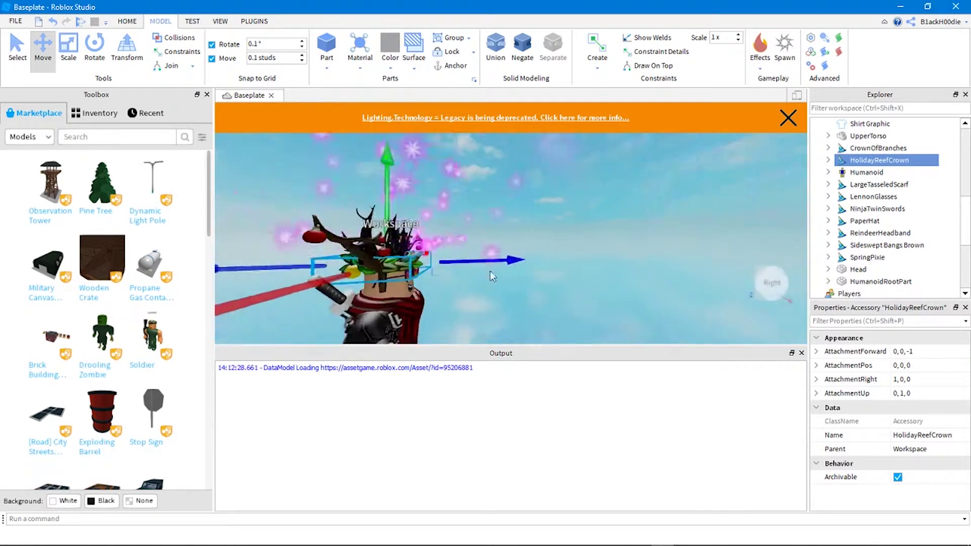
scroll(491, 272, down, 5)
- Move the Sideswept Bangs Brown hair from above the character down to the head
click(887, 245)
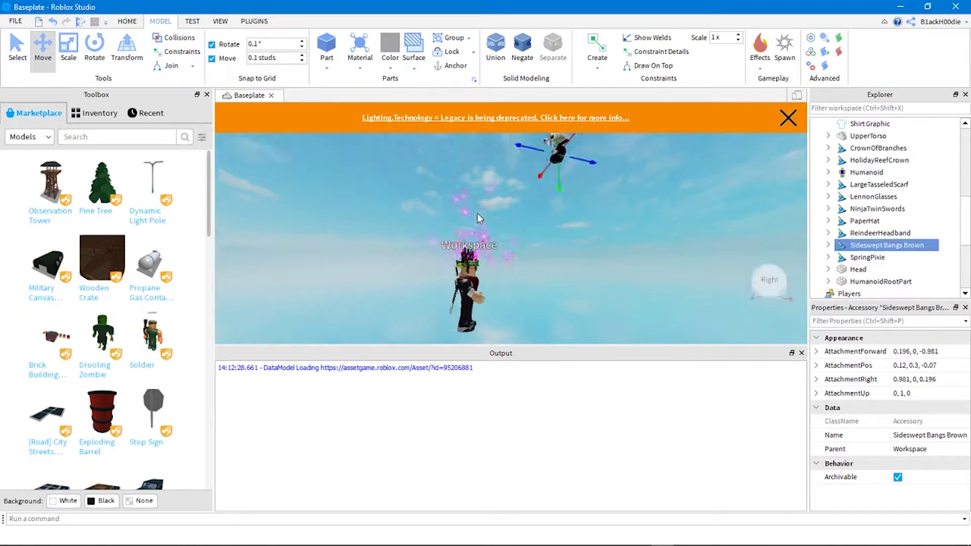
right_drag(478, 213, 478, 213)
click(484, 183)
click(880, 234)
click(874, 247)
click(805, 225)
click(469, 183)
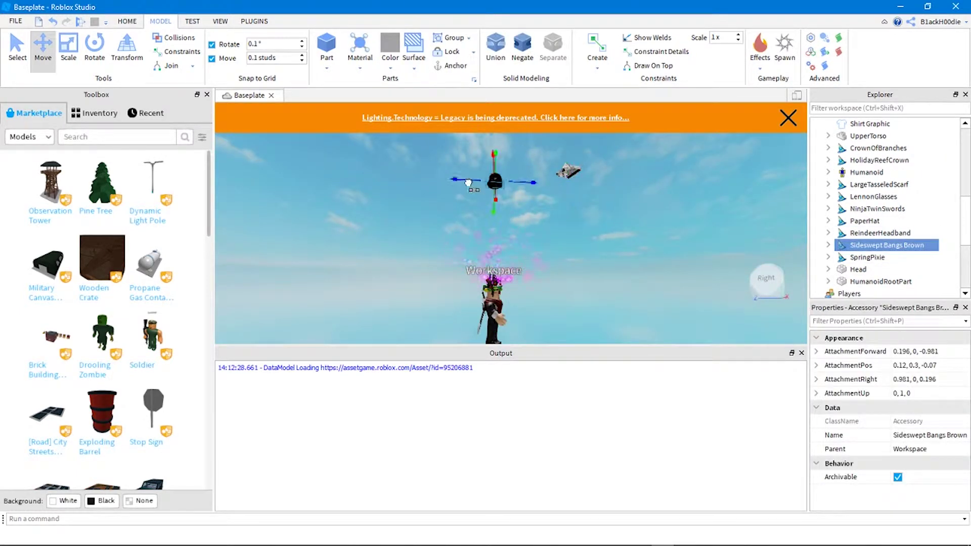
right_drag(565, 226, 600, 227)
drag(531, 263, 559, 265)
right_drag(560, 265, 560, 265)
- Fine-tune the position of the Sideswept Bangs Brown hair so it fits the character's head
scroll(560, 265, up, 3)
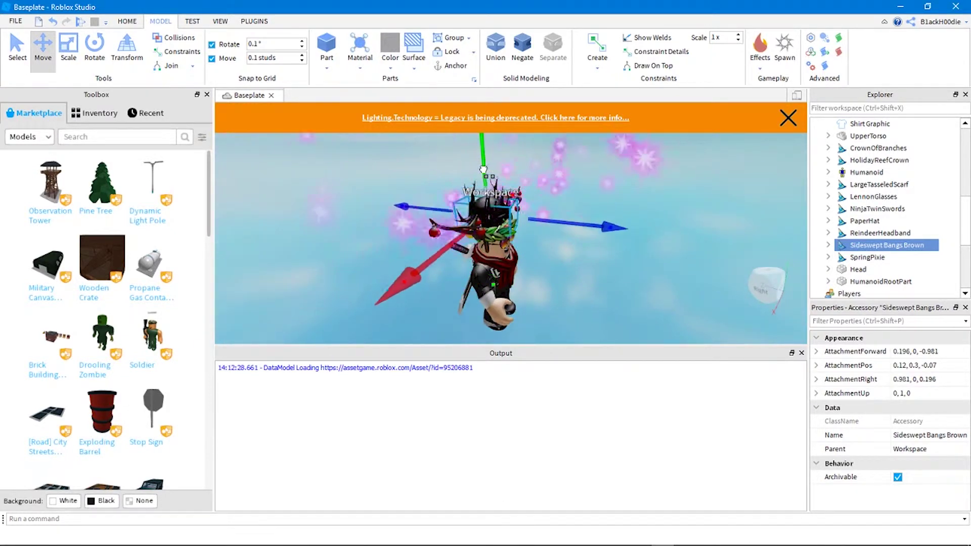
drag(602, 248, 594, 251)
right_drag(594, 252, 640, 268)
drag(597, 220, 603, 221)
click(676, 205)
- Move the PaperHat accessory down onto the character's head and adjust its fit
right_drag(676, 205, 677, 205)
drag(530, 220, 527, 274)
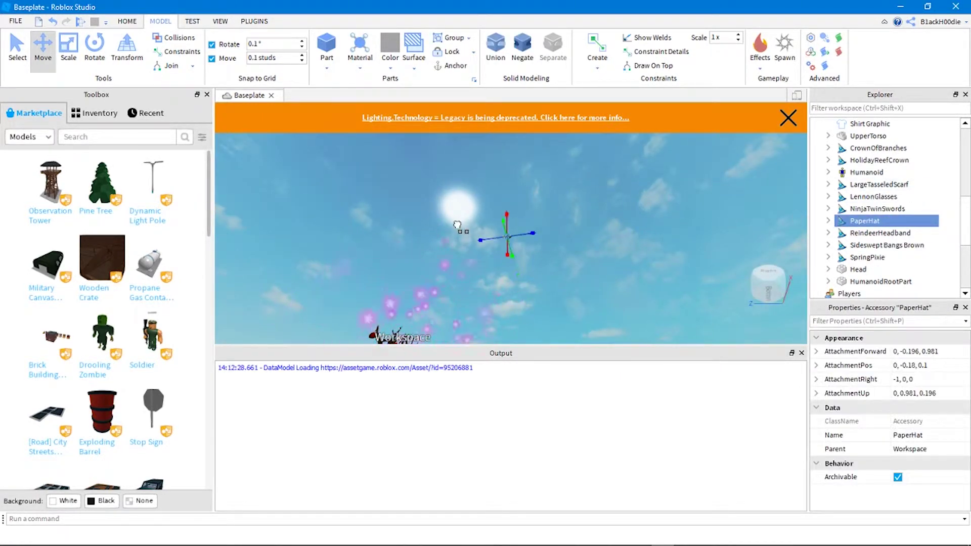
right_drag(628, 150, 551, 157)
right_drag(495, 233, 485, 202)
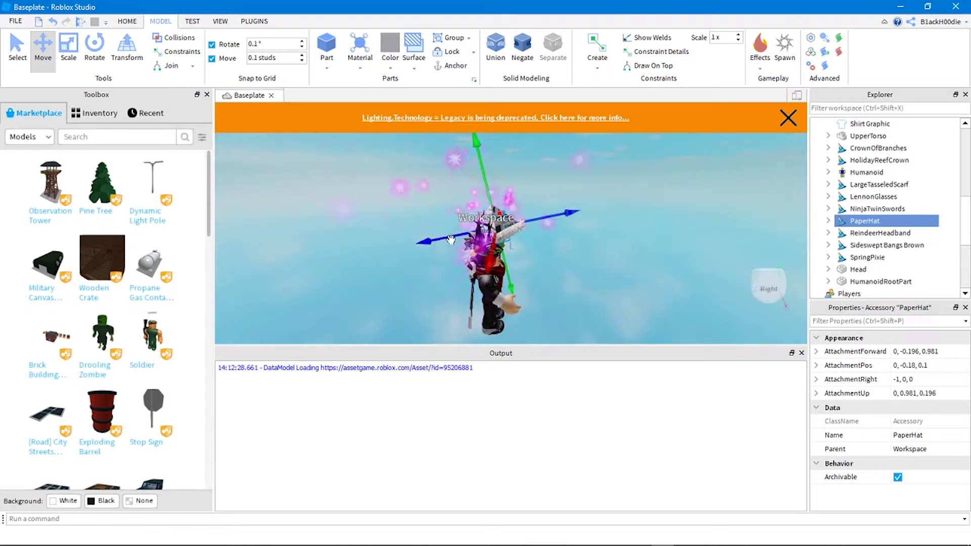
drag(481, 175, 471, 185)
right_drag(472, 187, 502, 223)
click(599, 255)
right_drag(599, 255, 603, 256)
scroll(599, 255, down, 3)
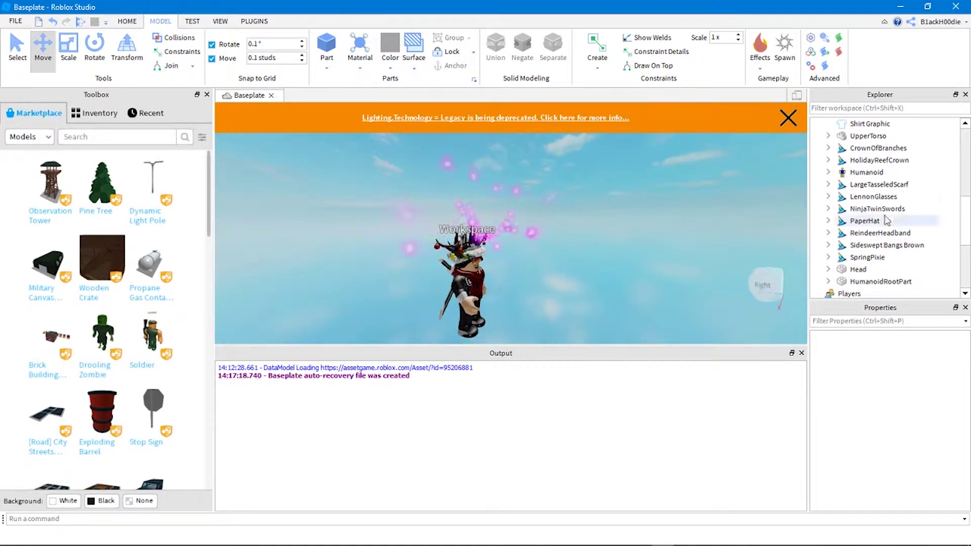
- Export the assembled character as an Object Model file named Model5 in the desktop ROBLOX folder
right_drag(582, 212, 584, 211)
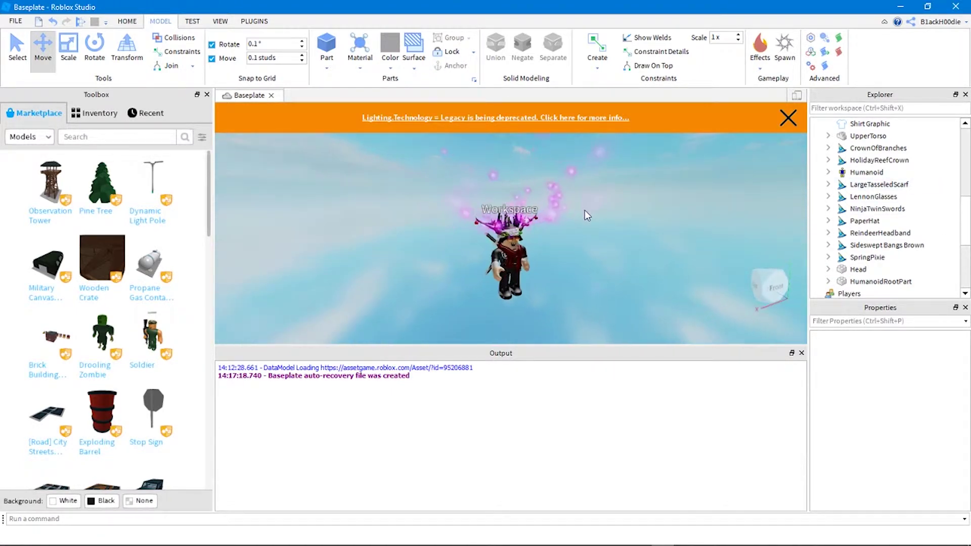
scroll(669, 268, up, 4)
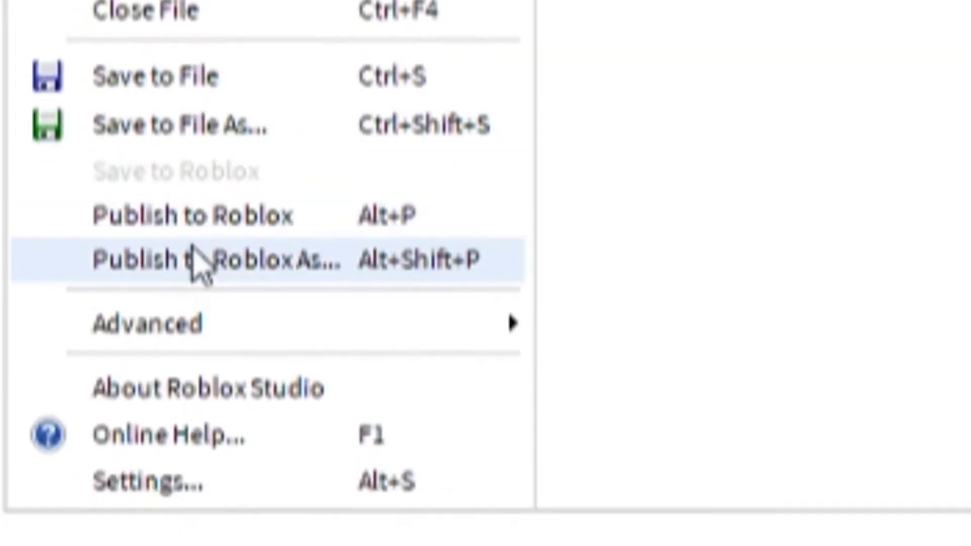
mouse_move(211, 303)
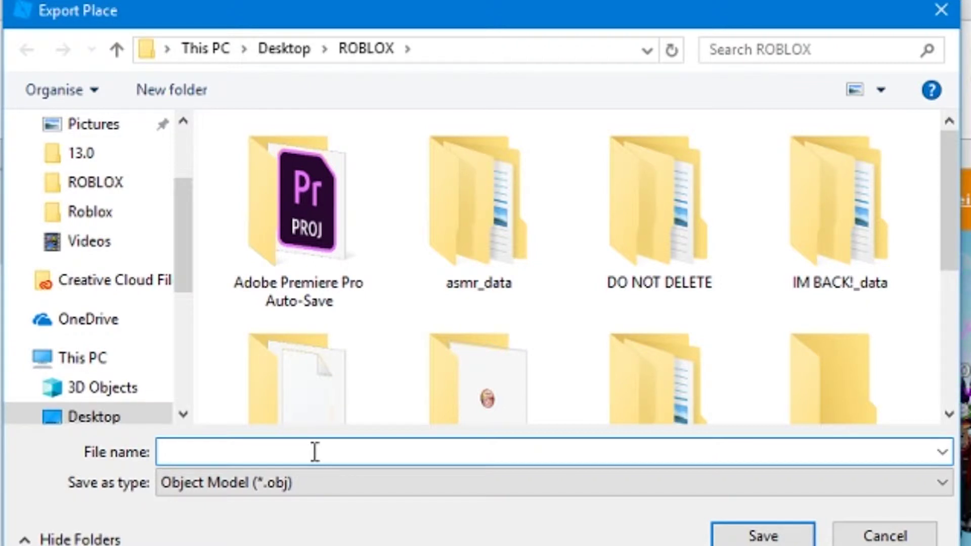
text(Model)
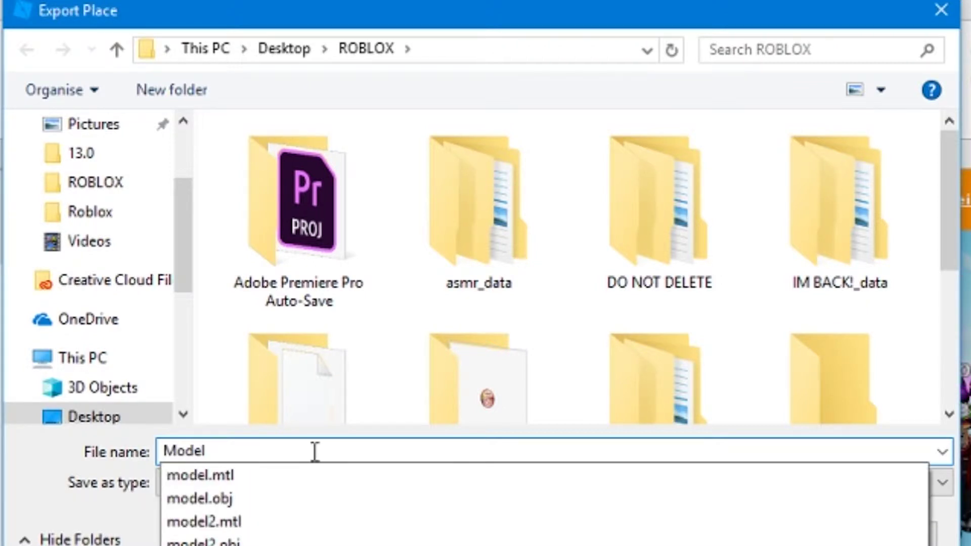
text(5)
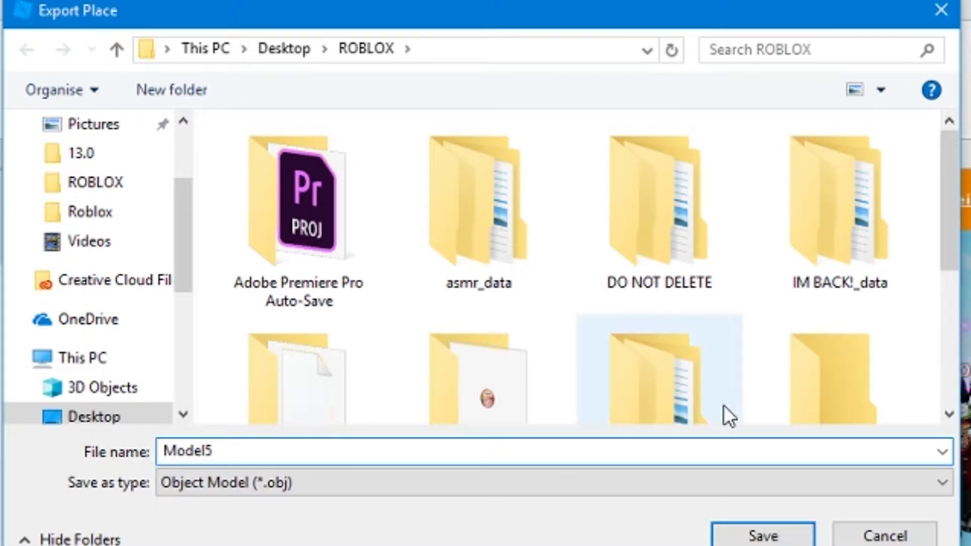
click(764, 536)
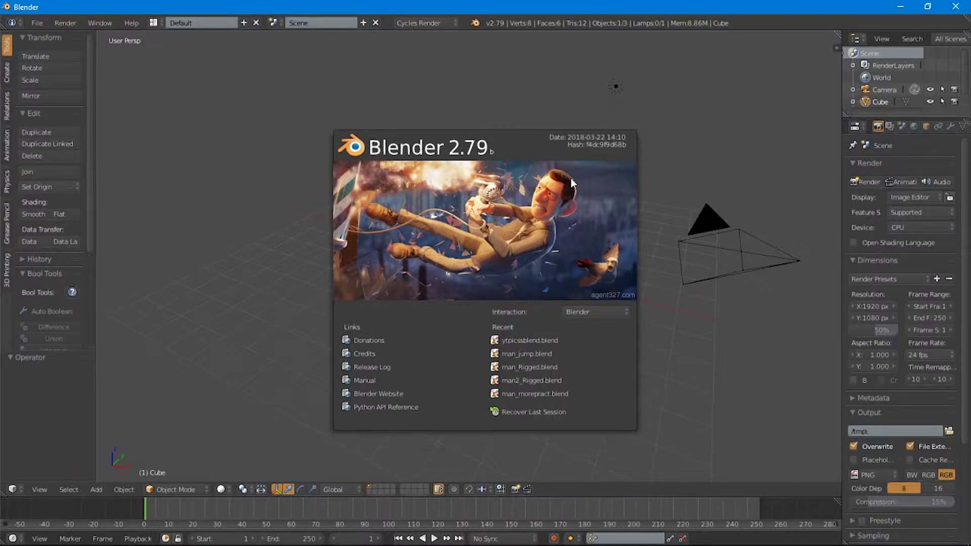
- Switch to Blender, dismiss the splash screen and delete the default cube
click(679, 149)
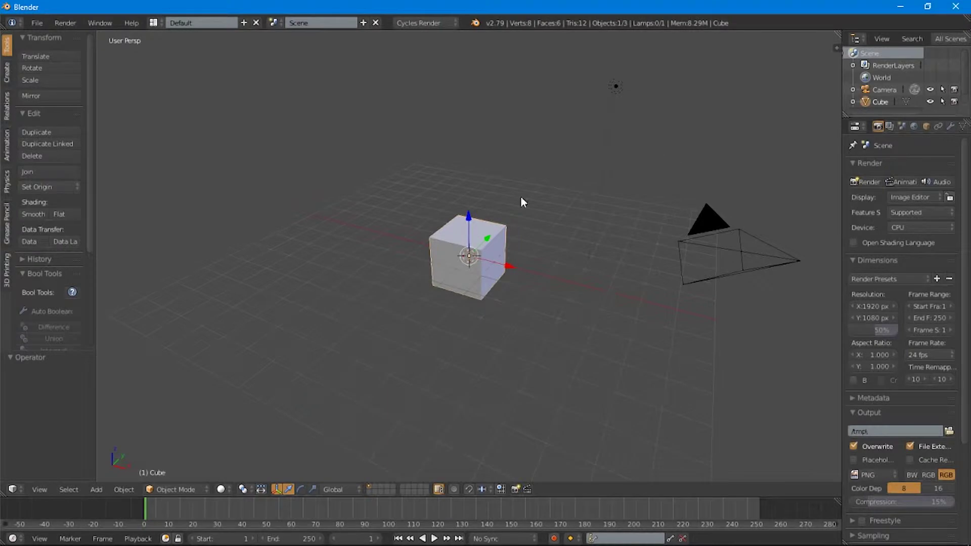
key(x)
click(484, 232)
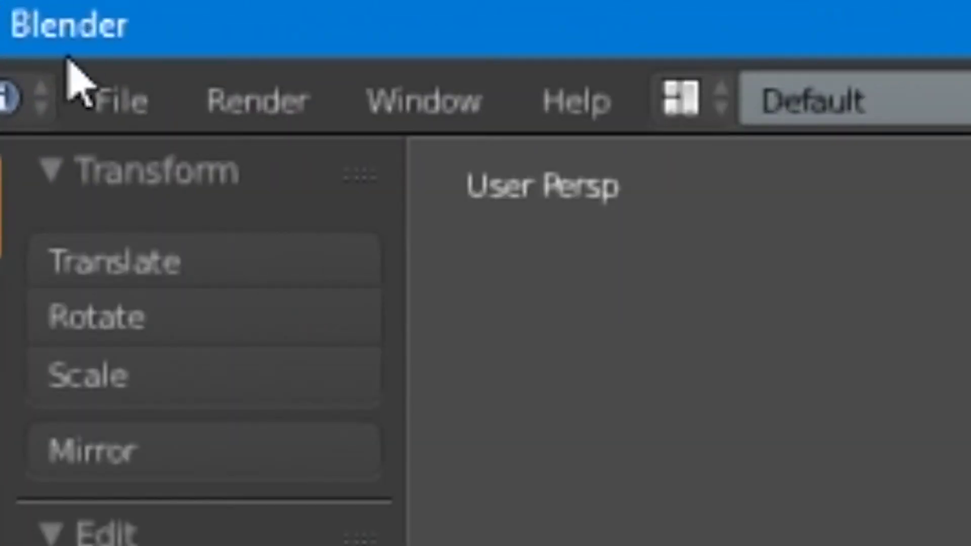
- Load Blender's factory settings
click(31, 24)
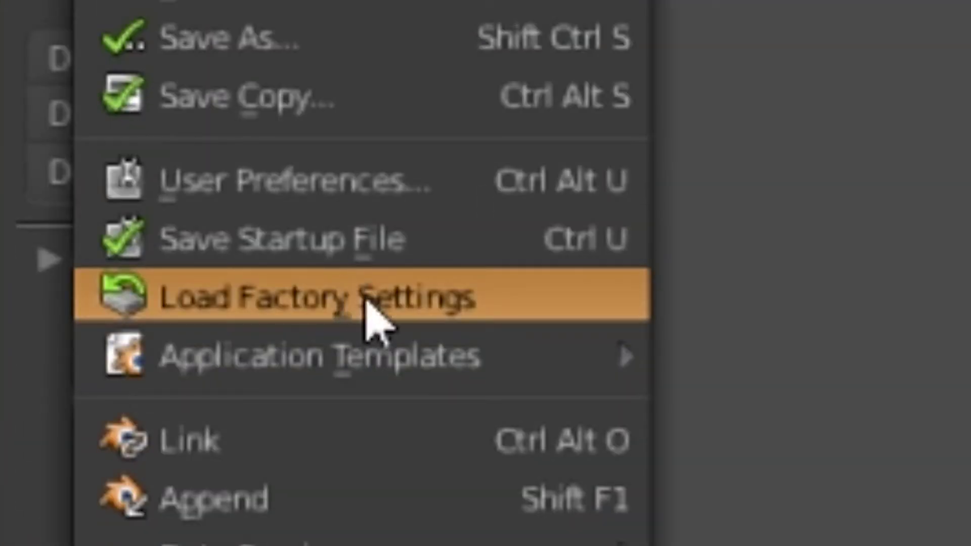
click(362, 395)
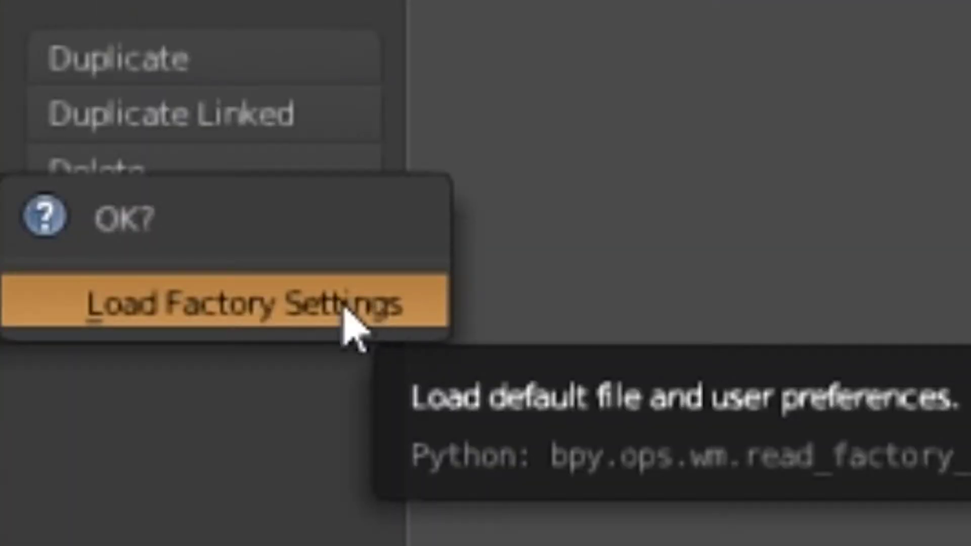
click(345, 309)
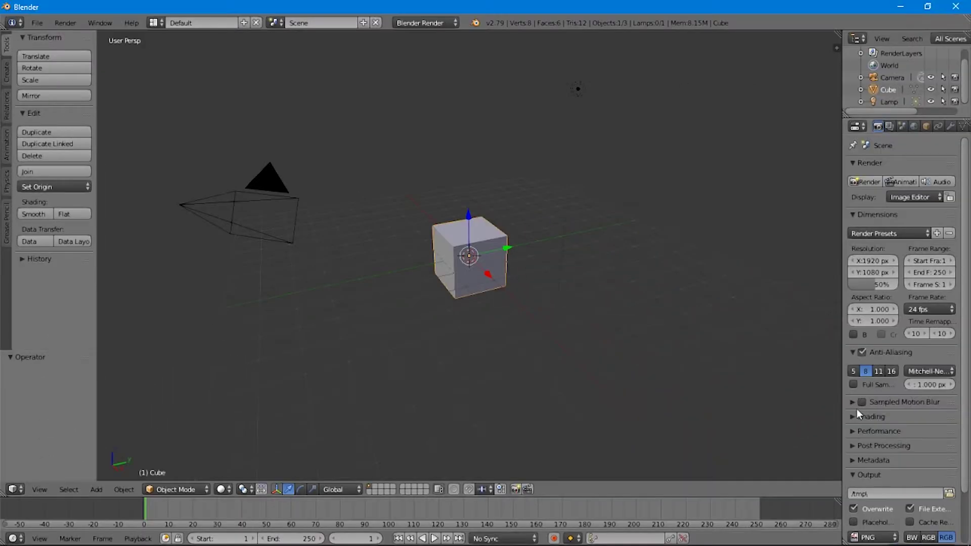
- Delete the default cube and shift the lamp by about -0.074 along the Z axis
key(x)
click(491, 250)
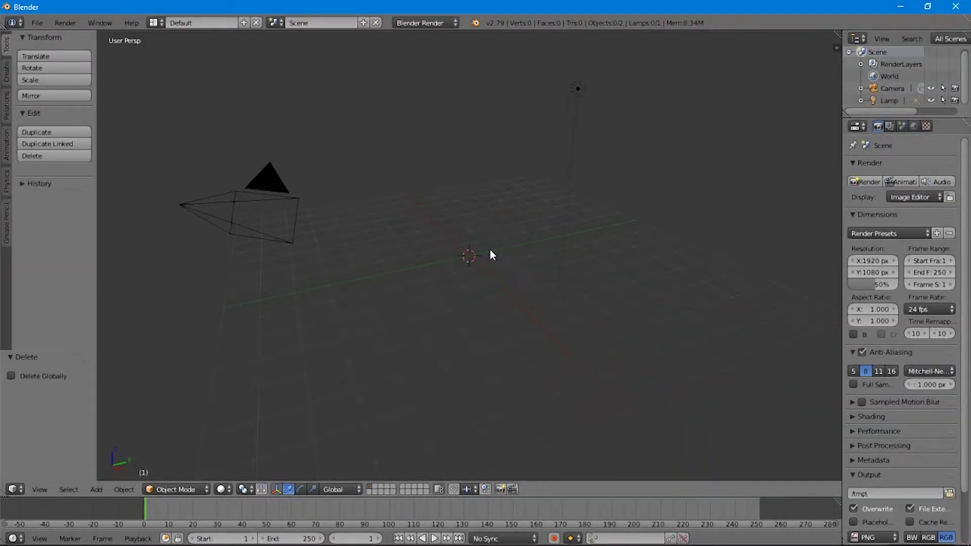
right_click(578, 89)
key(g)
key(z)
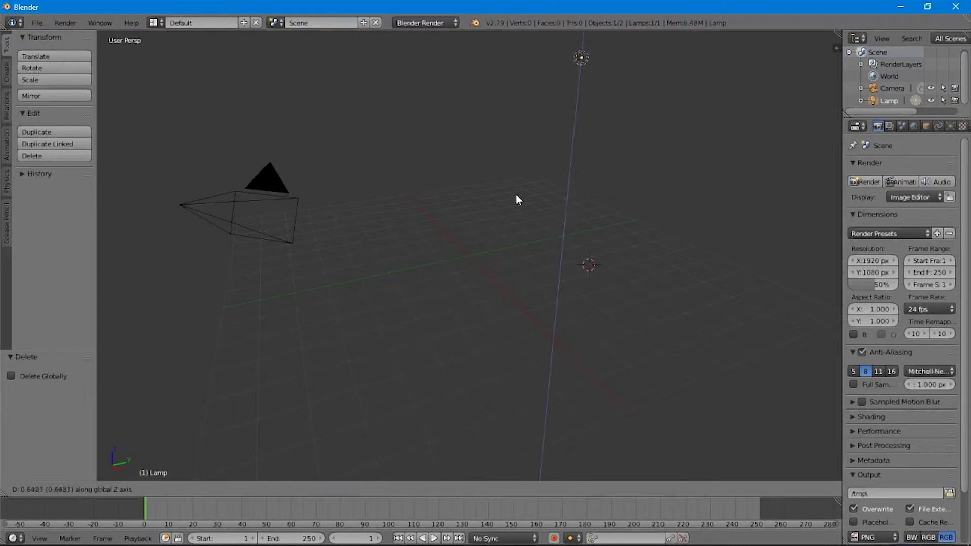
click(504, 223)
- Import Model5.obj from the ROBLOX folder as a Wavefront OBJ
click(40, 22)
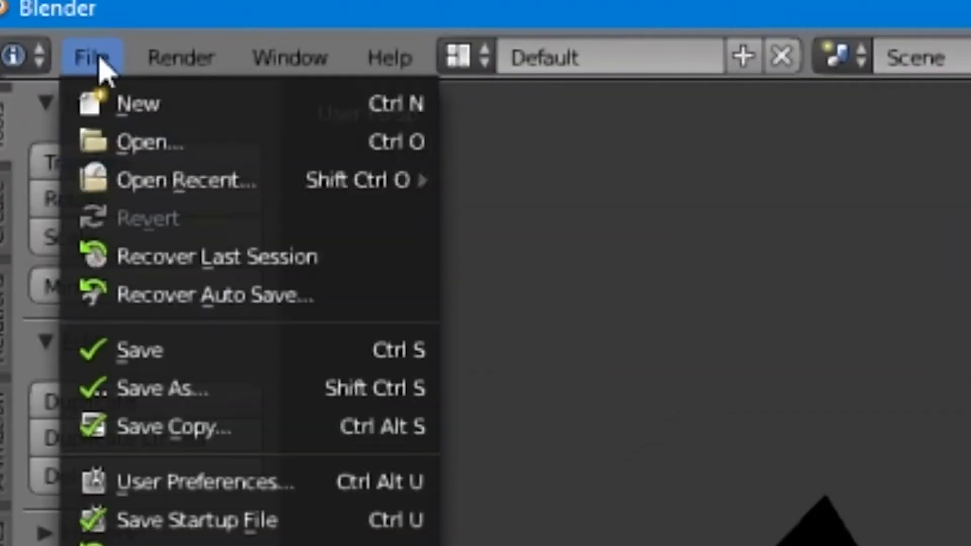
mouse_move(85, 249)
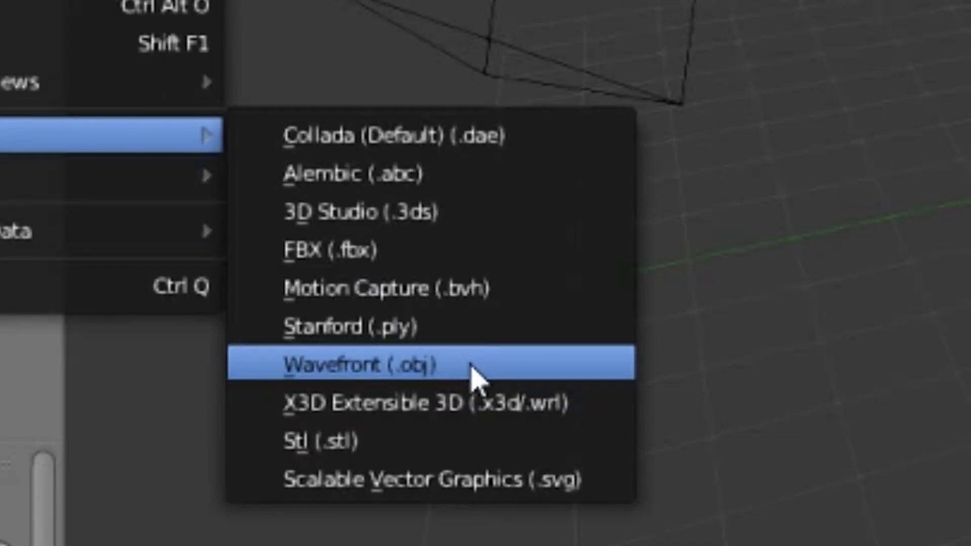
click(472, 365)
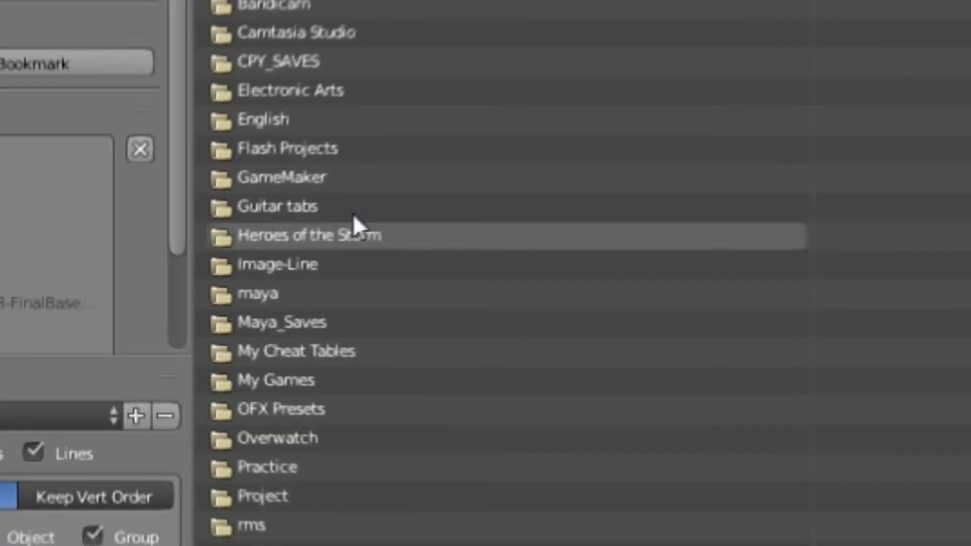
click(30, 245)
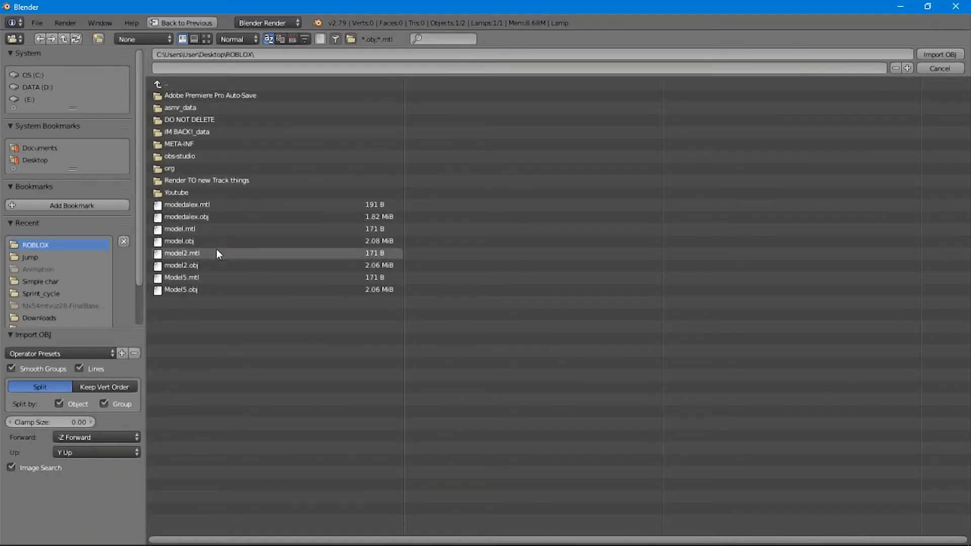
click(228, 290)
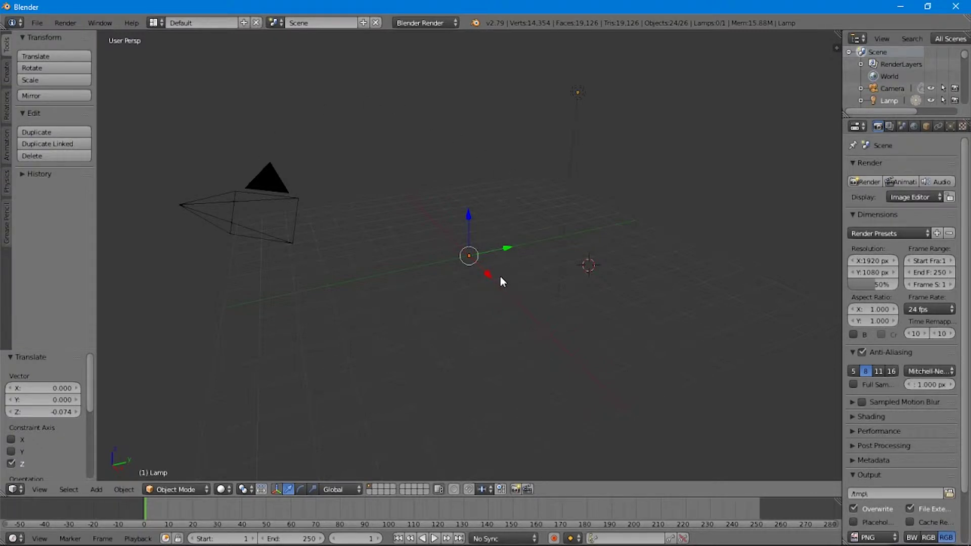
- Move the imported character along the Y axis toward the grid and scale it by about 1.046
middle_drag(497, 274, 605, 251)
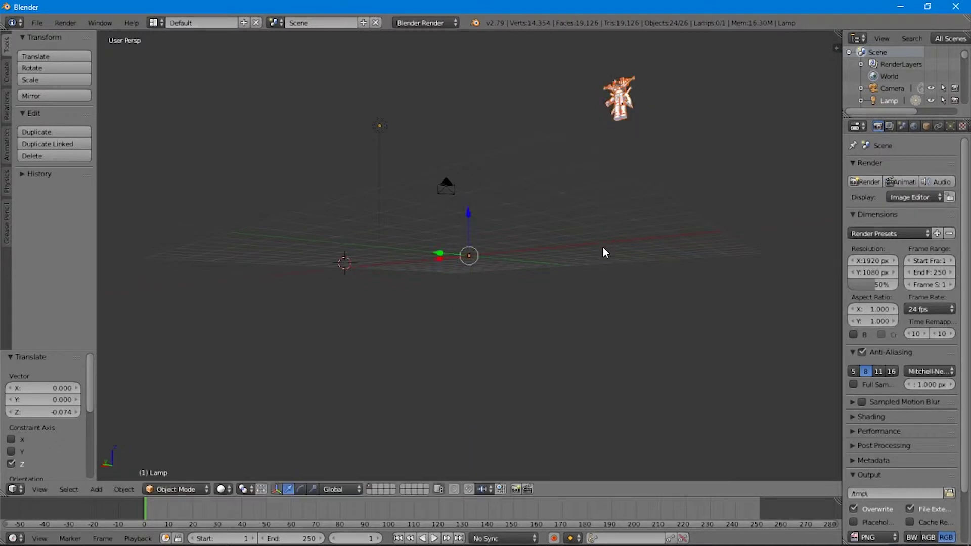
middle_drag(556, 230, 541, 273)
key(g)
key(y)
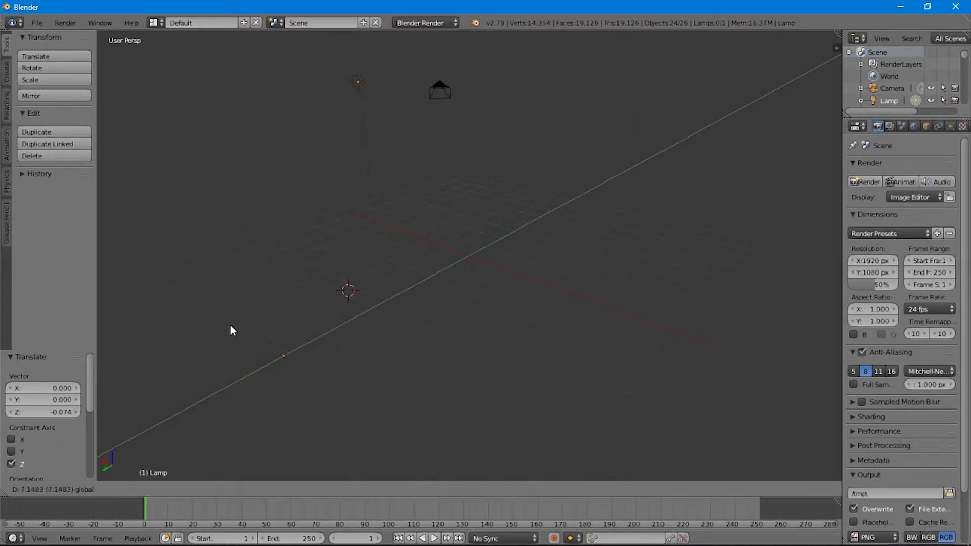
click(178, 350)
middle_drag(434, 225, 429, 198)
key(s)
click(452, 235)
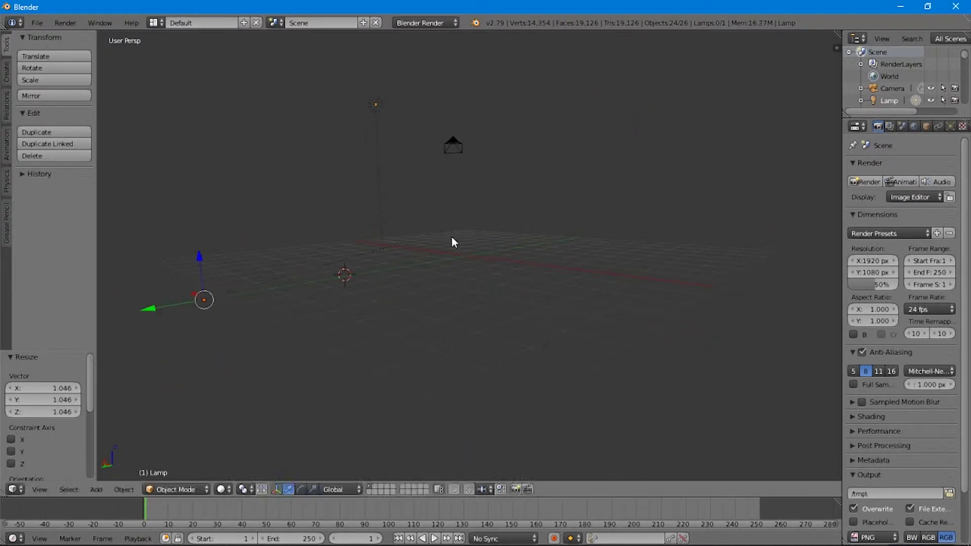
- Move the imported character further along the Y axis and raise it along Z, keeping all its parts selected
key(shift+f)
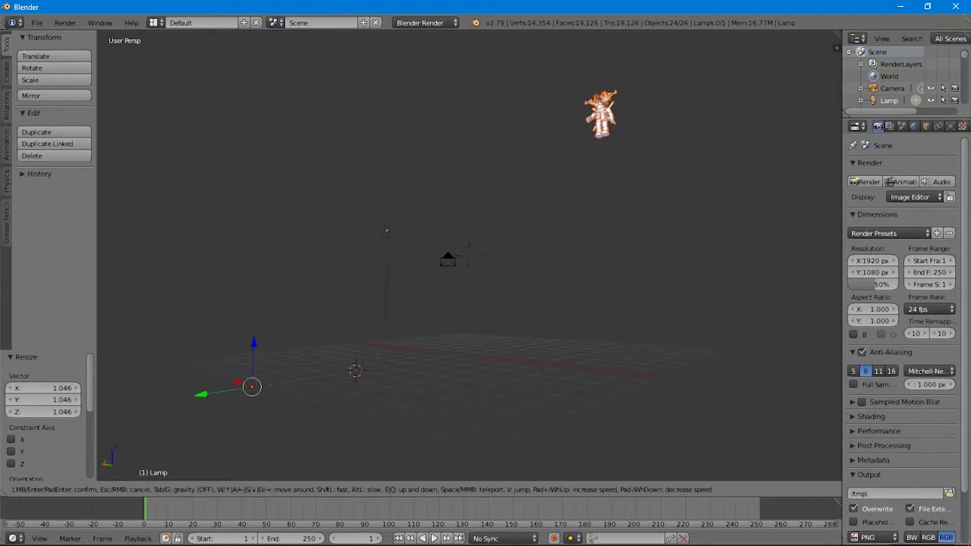
key(s)
key(w)
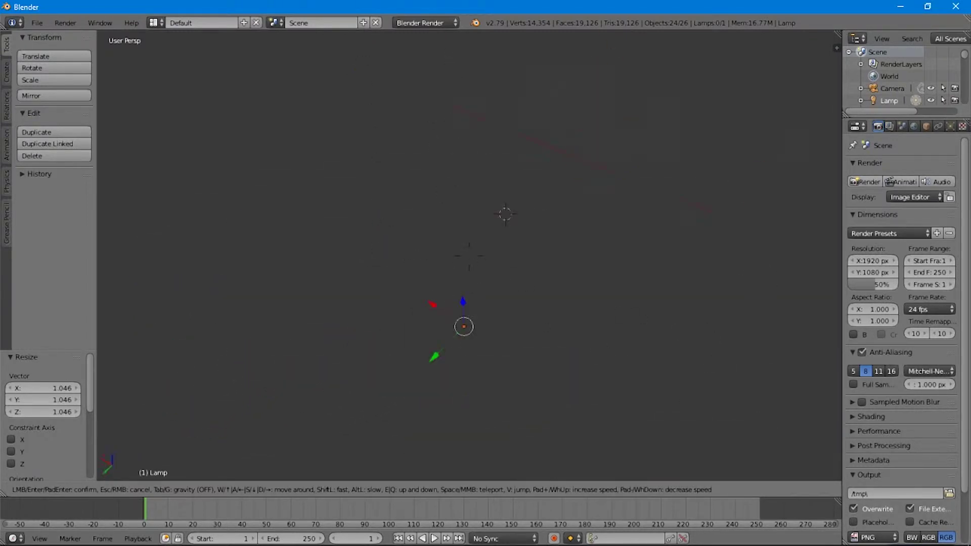
click(470, 257)
drag(434, 357, 343, 457)
key(shift+f)
click(469, 256)
key(w)
drag(402, 232, 326, 259)
drag(352, 223, 390, 92)
middle_drag(390, 92, 352, 274)
key(a)
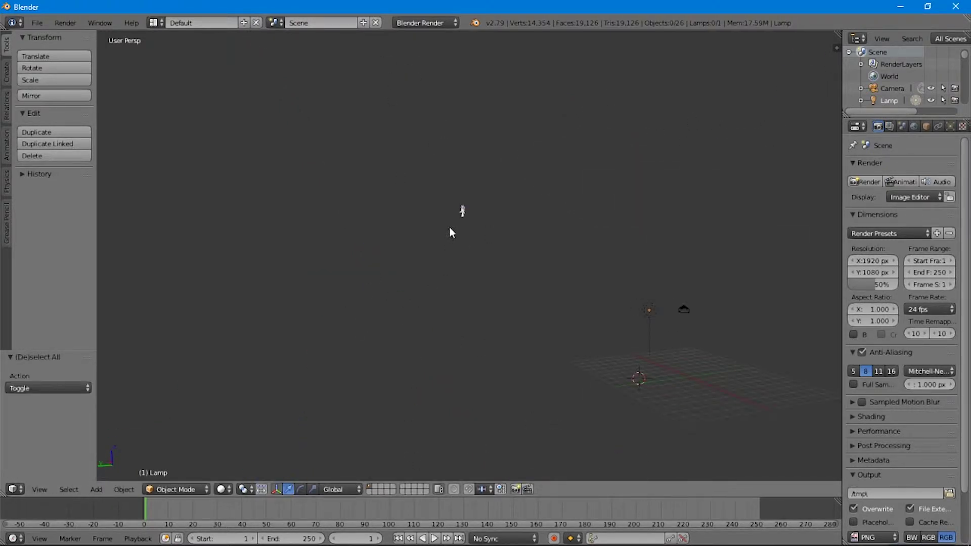
key(a)
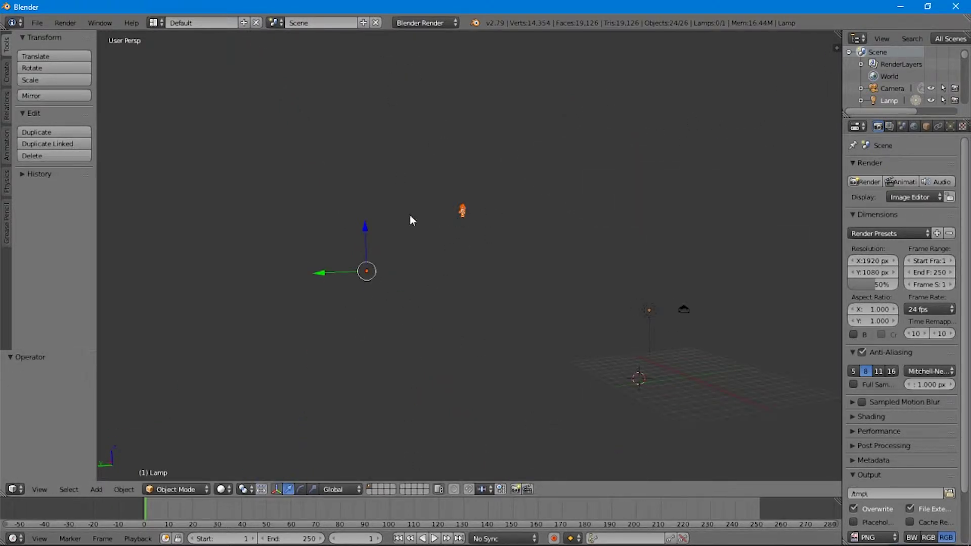
- Bring the imported character closer to the grid, shifting it by about -9.617 along the X axis
key(shift+f)
key(a)
click(470, 257)
drag(390, 230, 799, 315)
key(shift+f)
click(470, 256)
drag(422, 200, 607, 222)
drag(610, 201, 591, 314)
drag(519, 309, 562, 315)
click(616, 352)
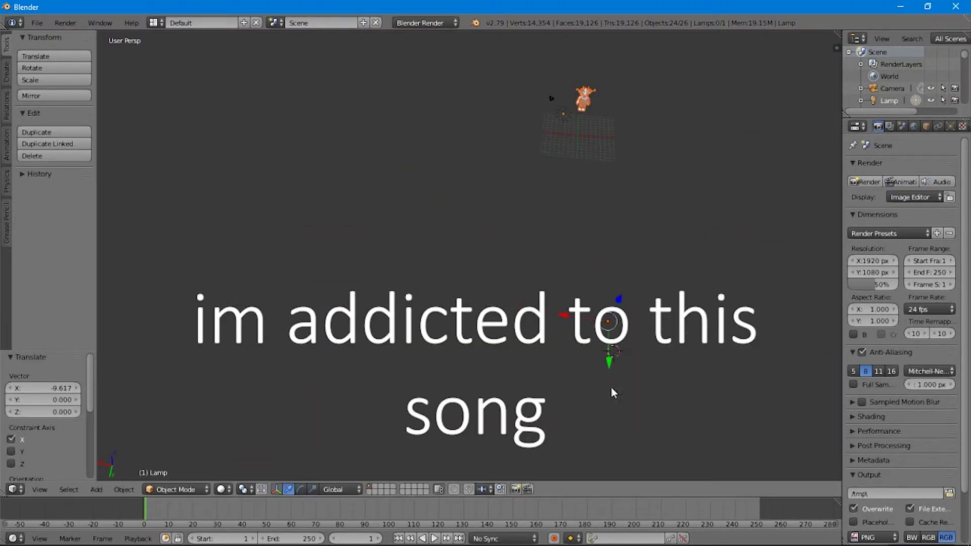
- Raise the character about 9.969 along Z, move it along Y and shift it about 2.197 along X onto the grid
drag(609, 363, 601, 417)
drag(616, 365, 627, 352)
drag(623, 410, 625, 445)
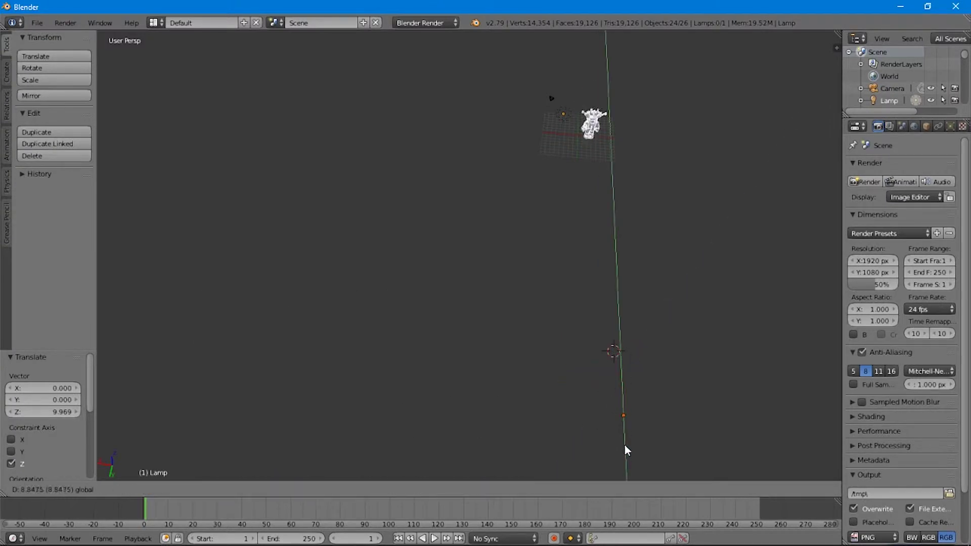
key(x)
click(580, 311)
- Nudge the character by about 0.379, -0.340 and -0.071 in X, Y and Z, and switch the viewport shading to display its textures
key(shift+f)
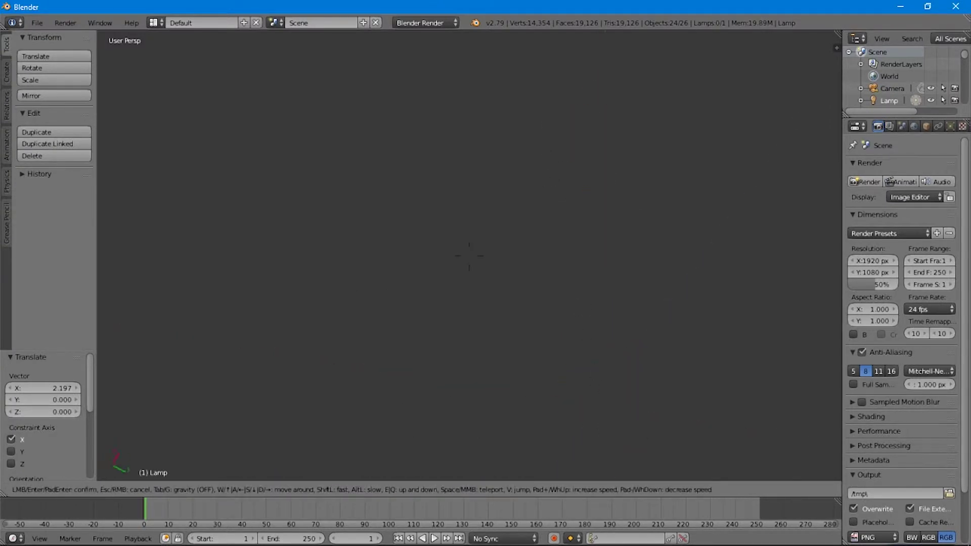
key(w)
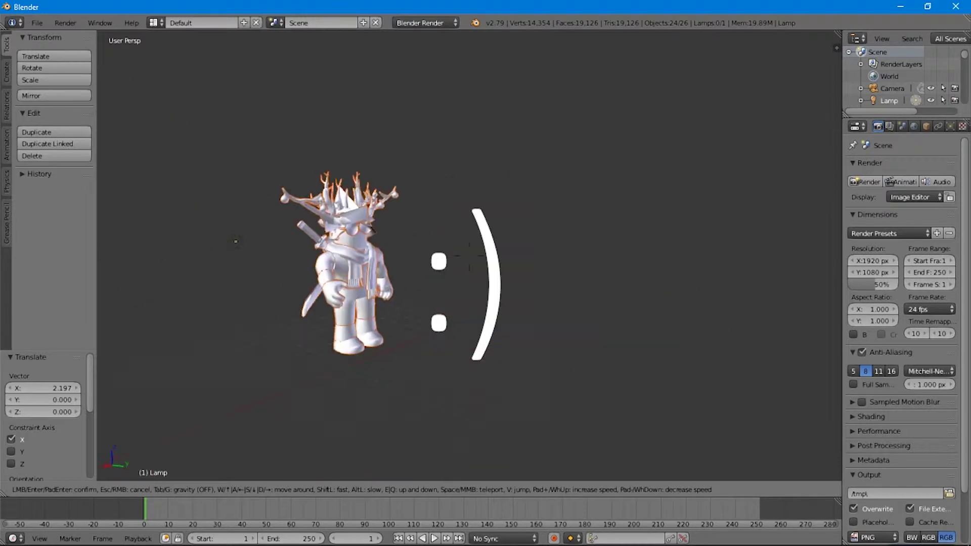
click(470, 255)
key(g)
click(498, 310)
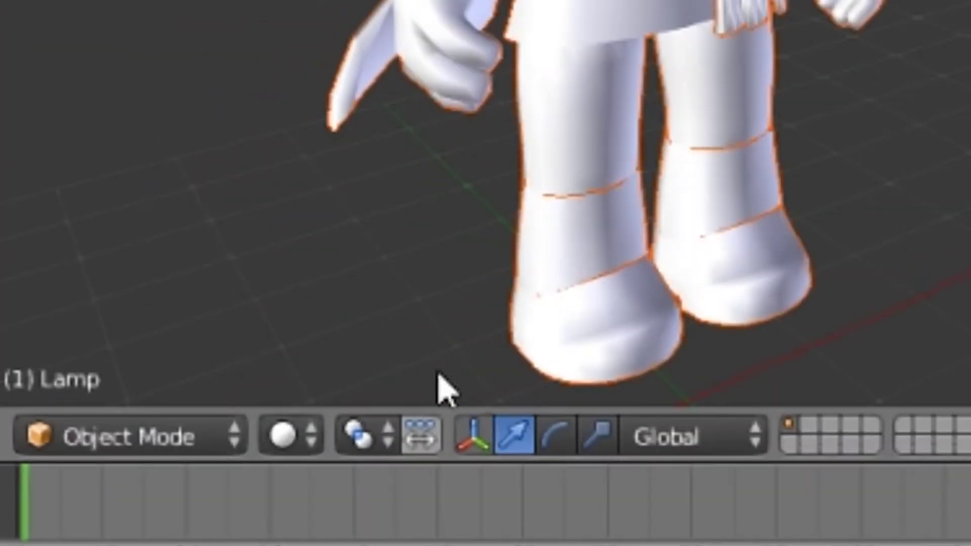
click(275, 433)
click(348, 219)
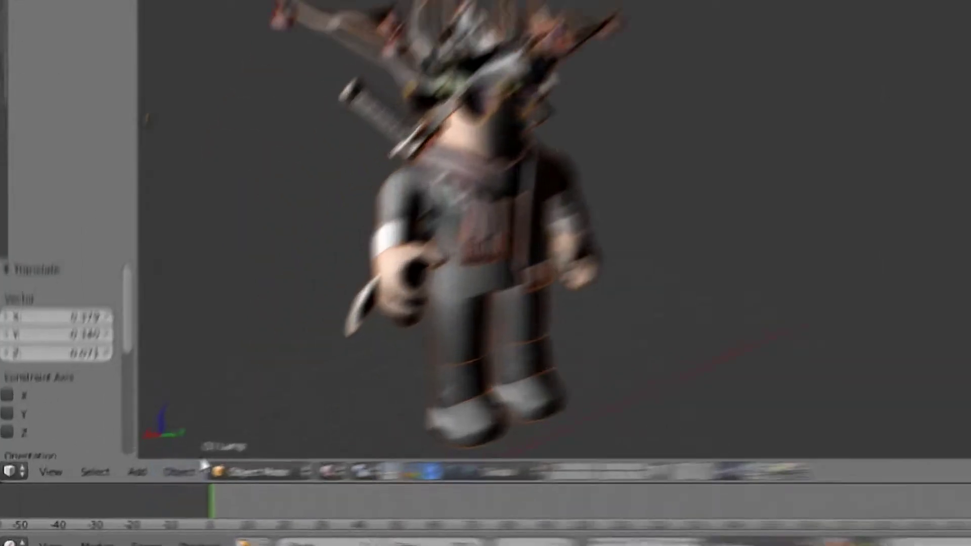
- Switch the viewport to look through the scene's active camera
click(51, 472)
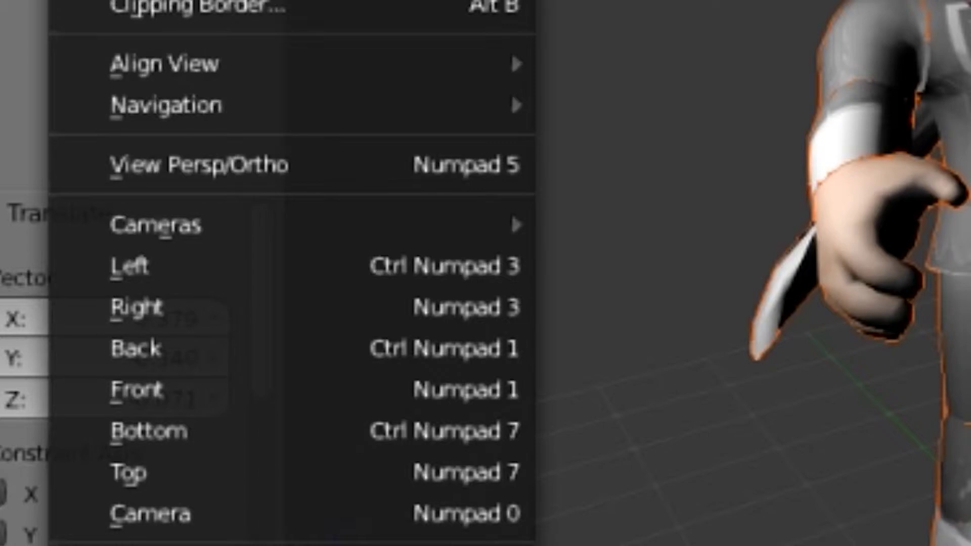
mouse_move(251, 225)
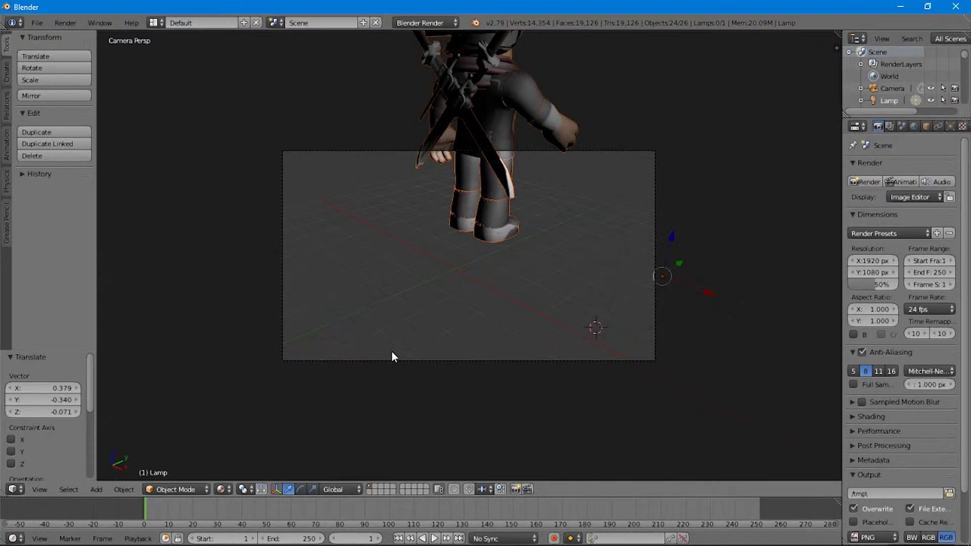
key(KP_0)
key(KP_0)
- Walk the camera around to the character's front and move in until the head and upper body fill the frame at a slight angle
key(shift+f)
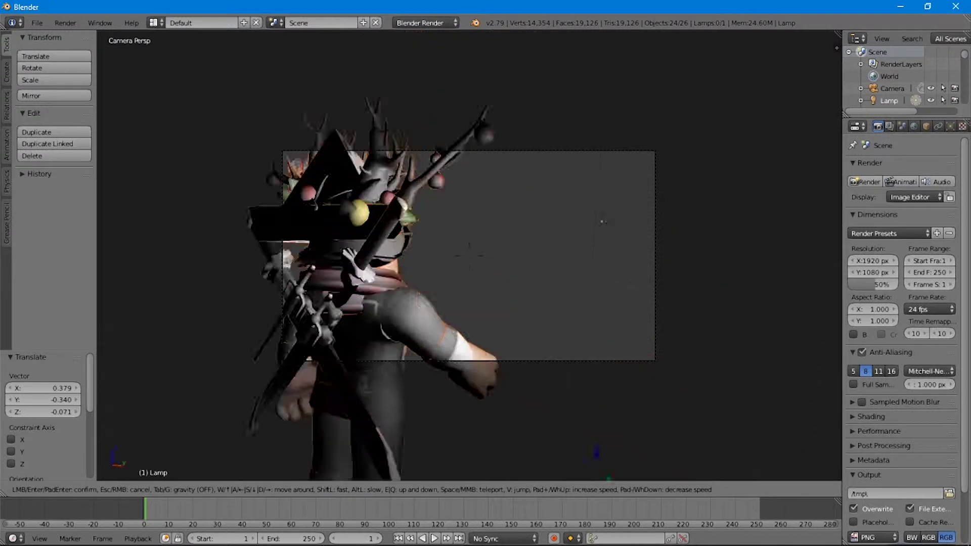
key(w)
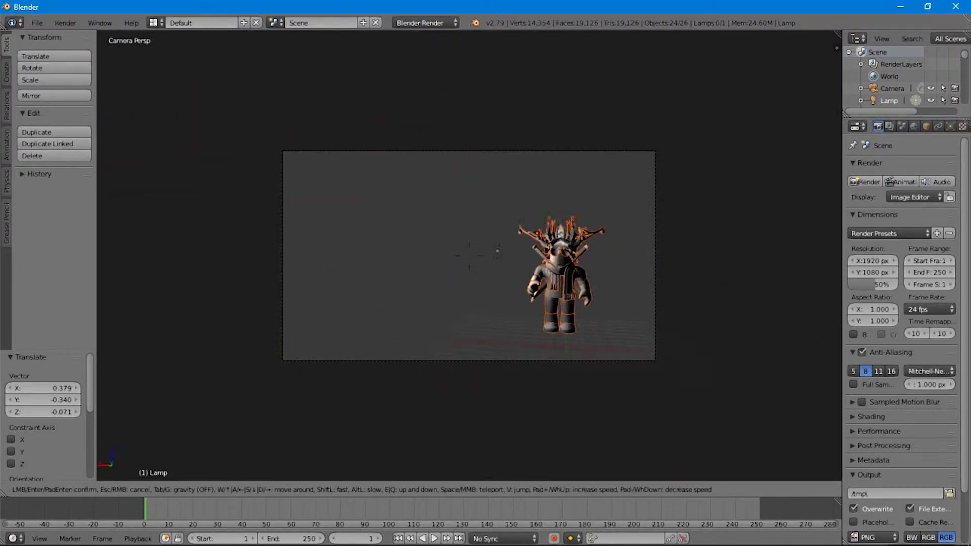
key(s)
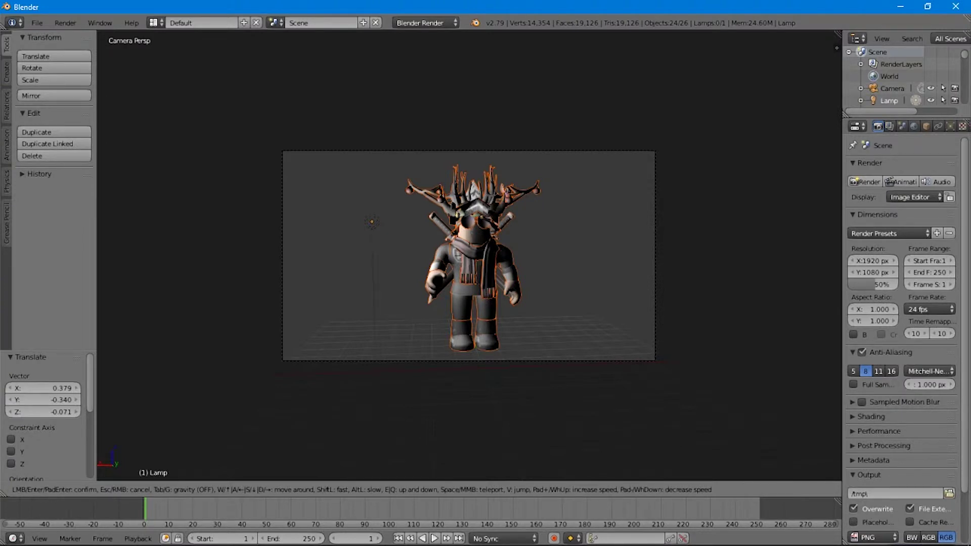
key(w)
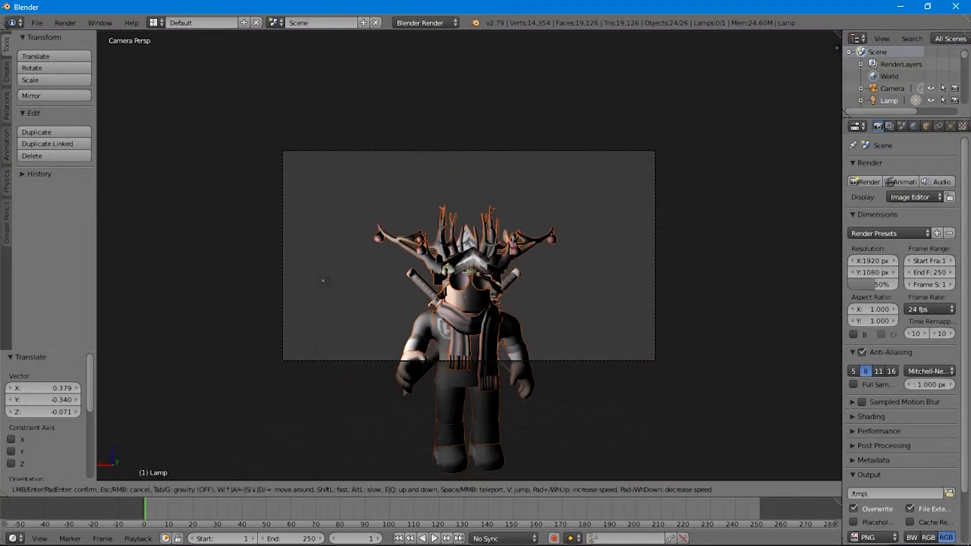
key(s)
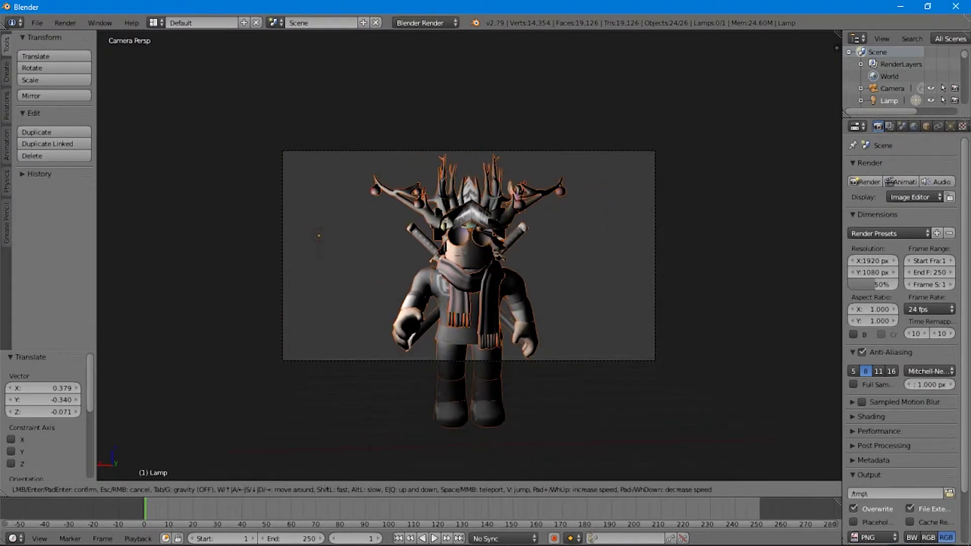
key(w)
key(s)
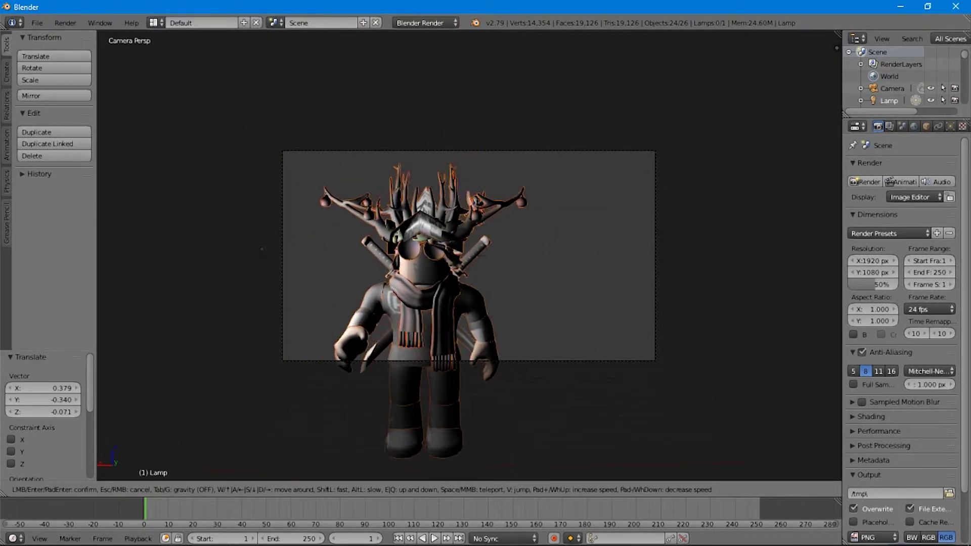
key(w)
key(d)
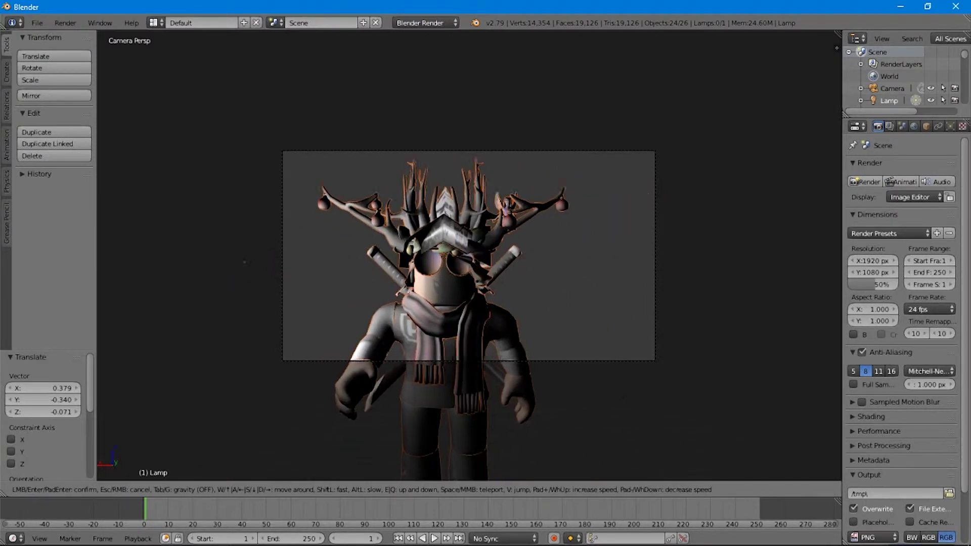
key(w)
key(s)
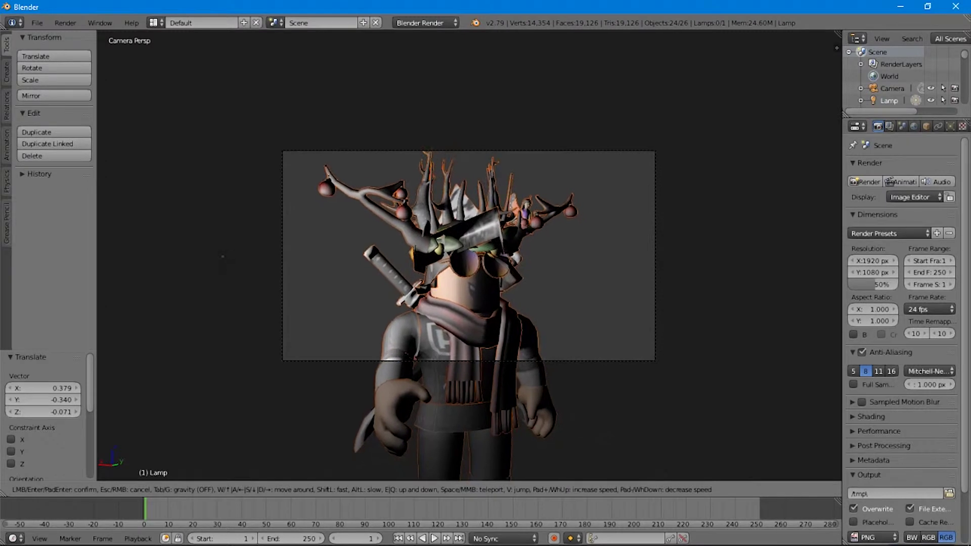
click(573, 293)
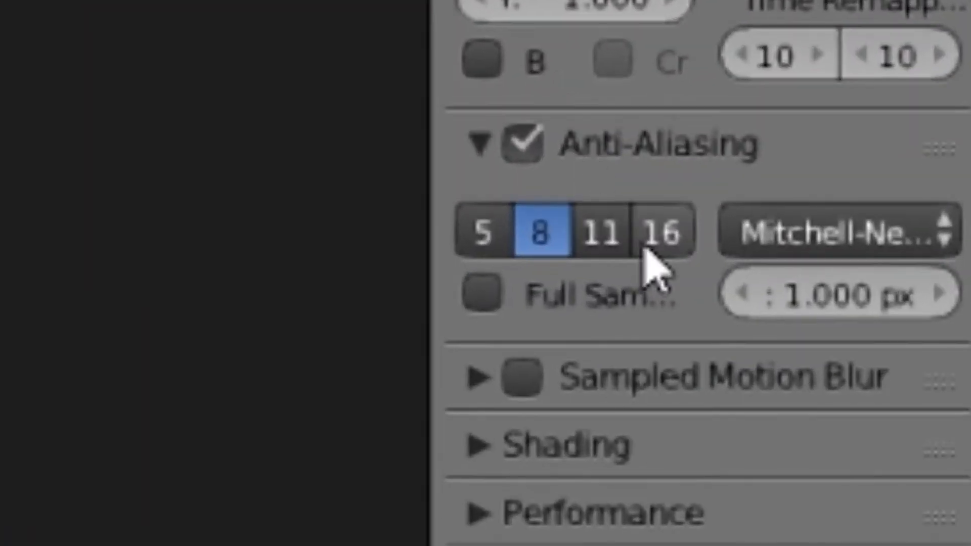
- Set render anti-aliasing to 16 samples with Full Sample enabled, and set the shading alpha to Transparent
click(660, 232)
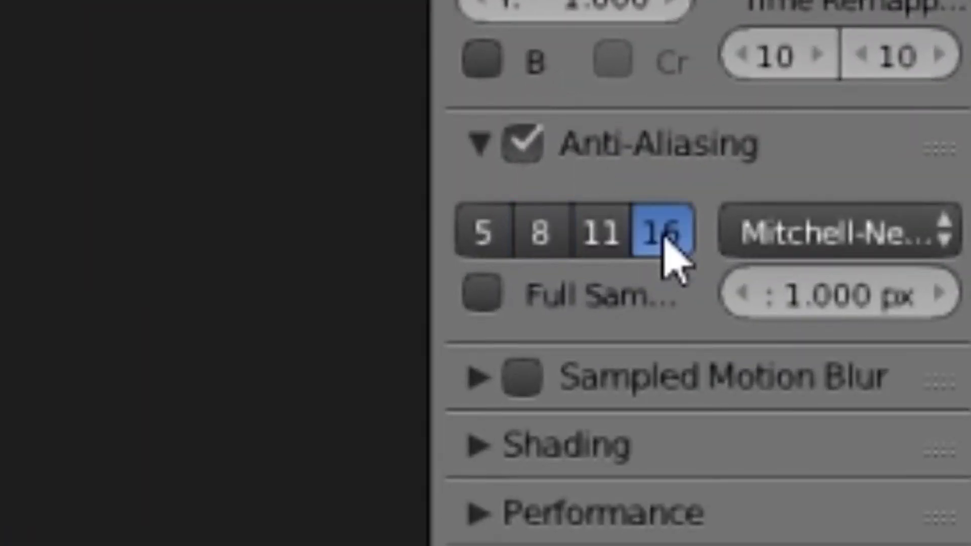
click(491, 293)
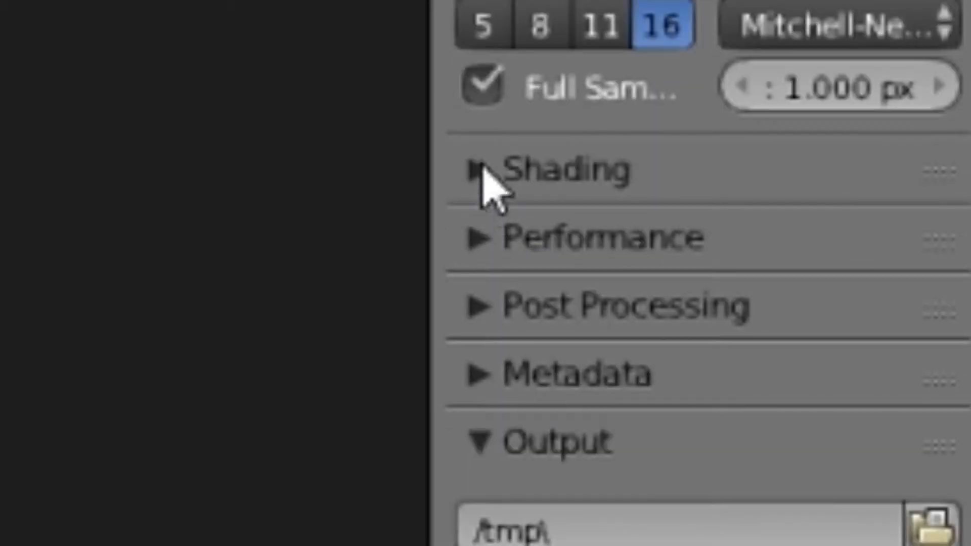
click(481, 377)
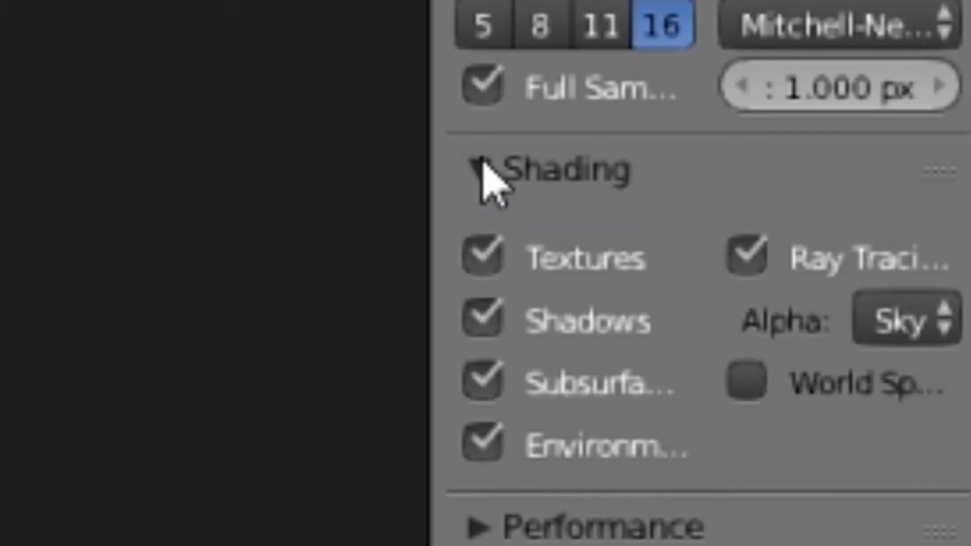
click(908, 529)
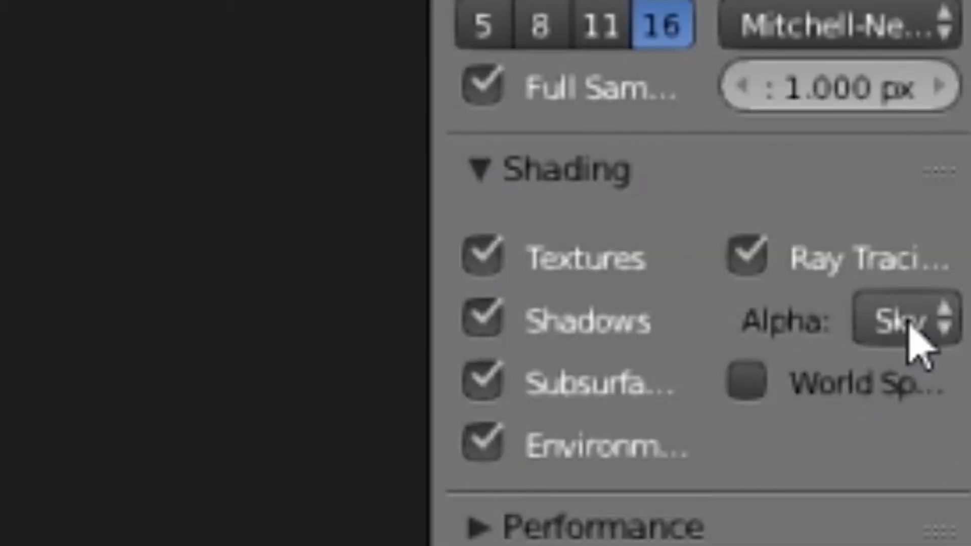
click(910, 339)
click(855, 187)
click(926, 328)
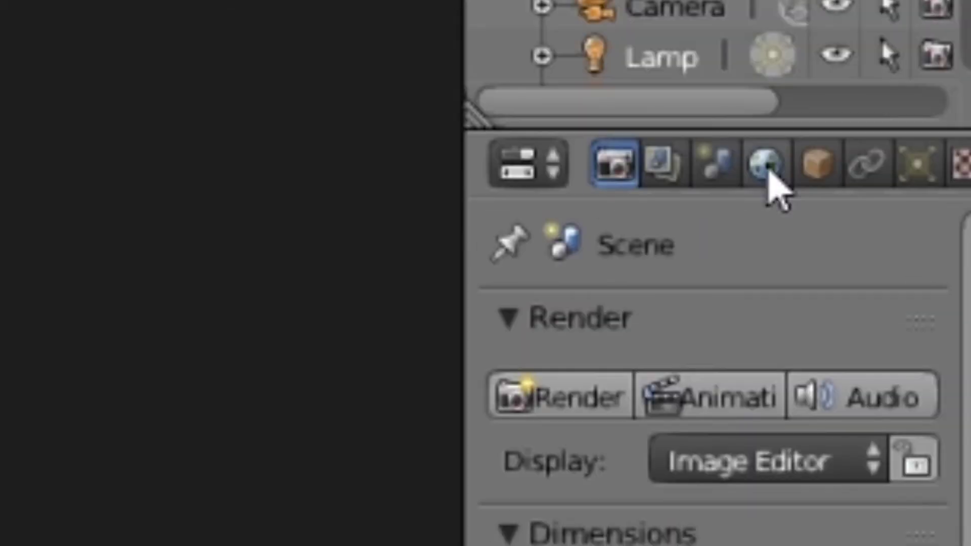
- Enable Ambient Occlusion for the world and set the raytrace gather samples to 128
click(765, 163)
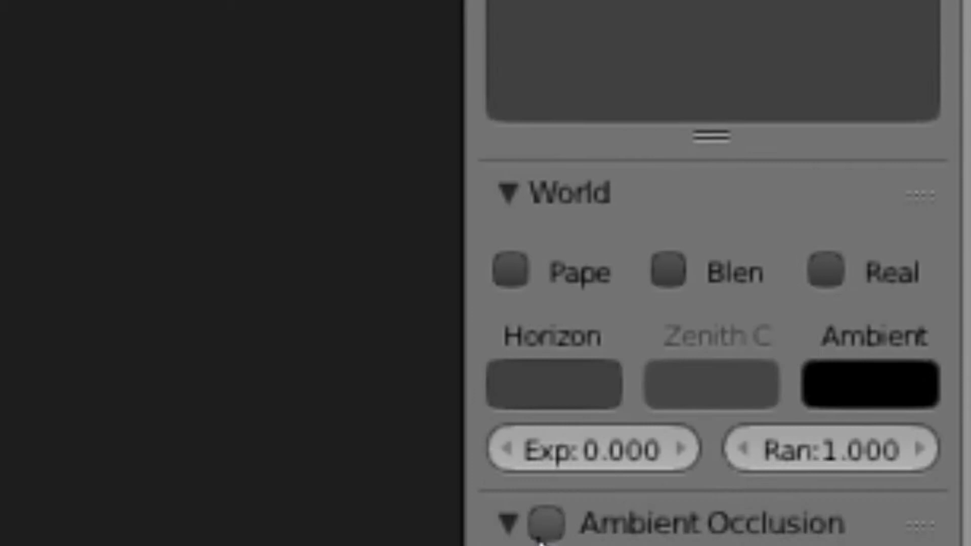
click(546, 127)
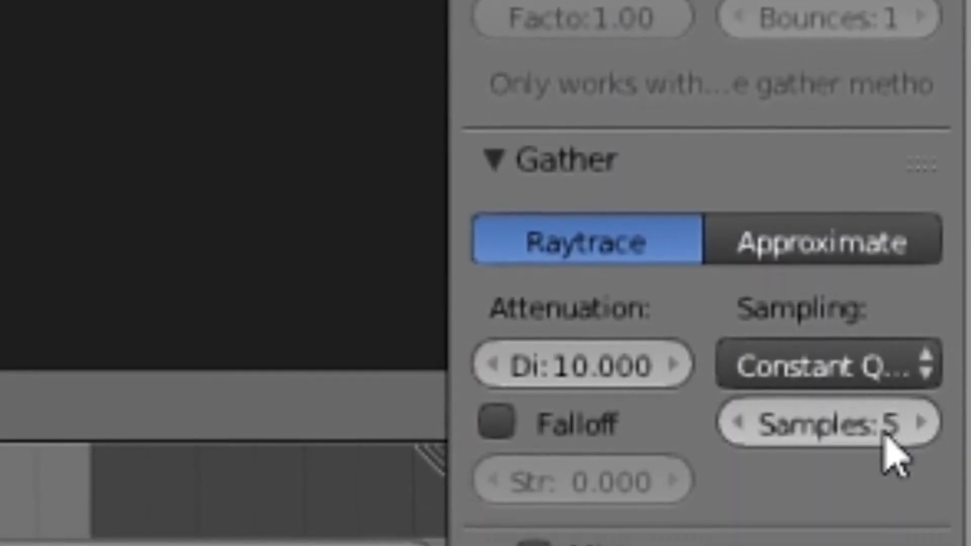
click(878, 428)
text(128)
key(Return)
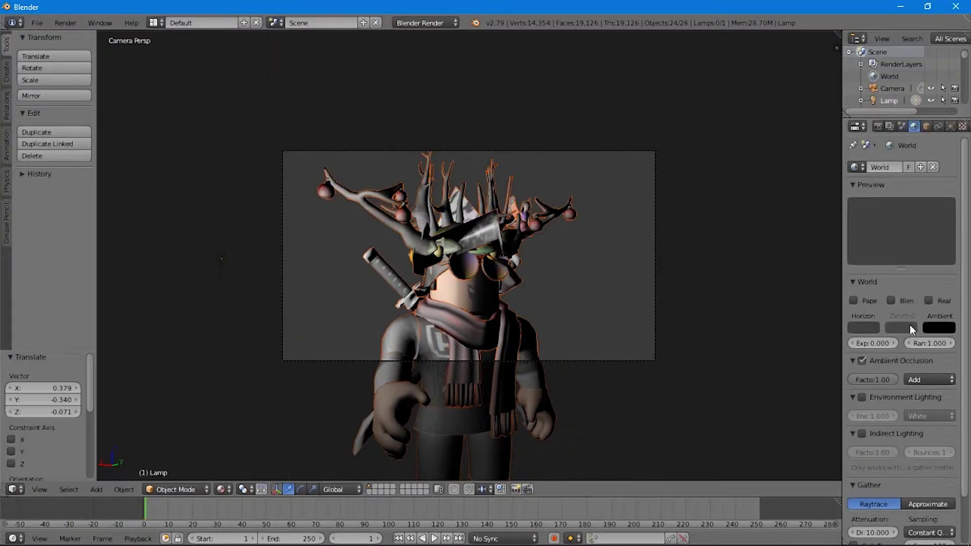
- Turn off the Specular option of the scene's lamp and render the camera view as a still image
click(884, 99)
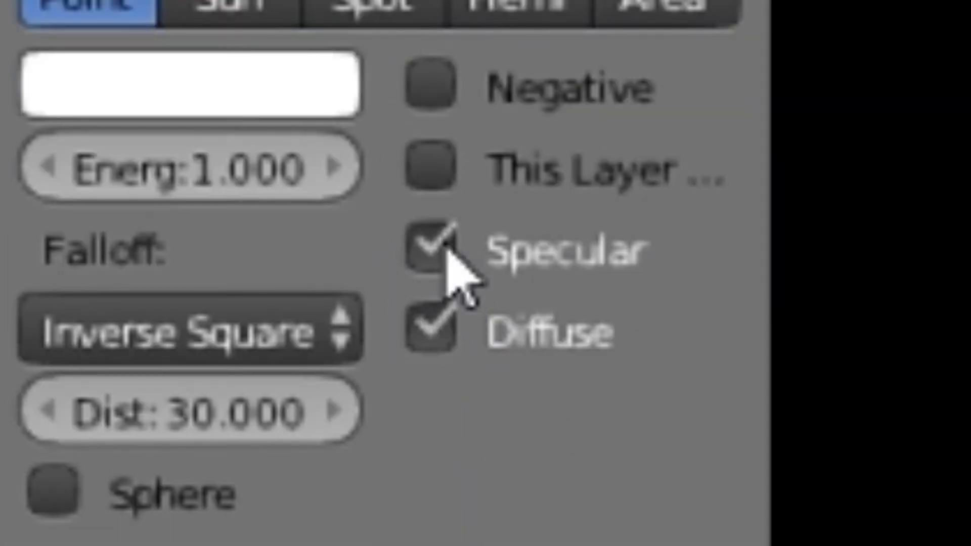
click(428, 246)
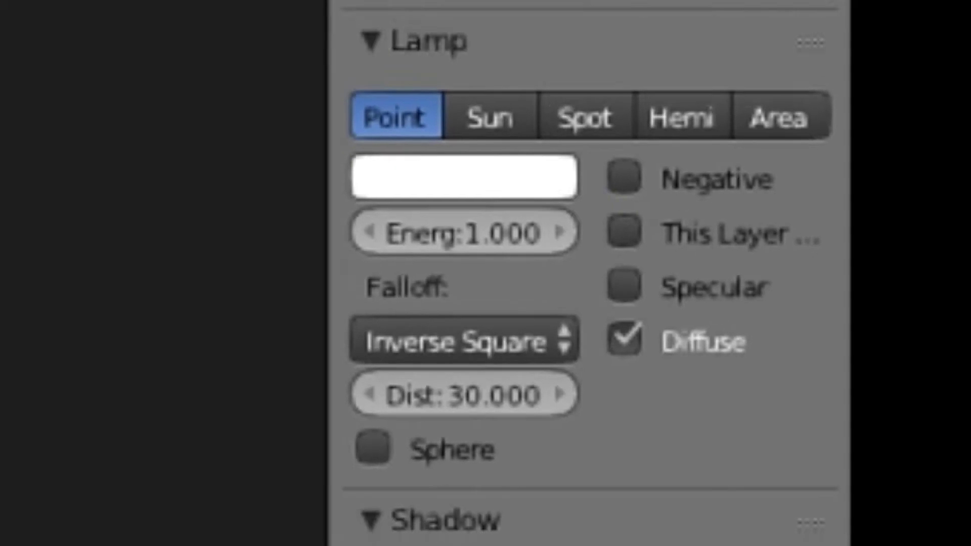
click(878, 126)
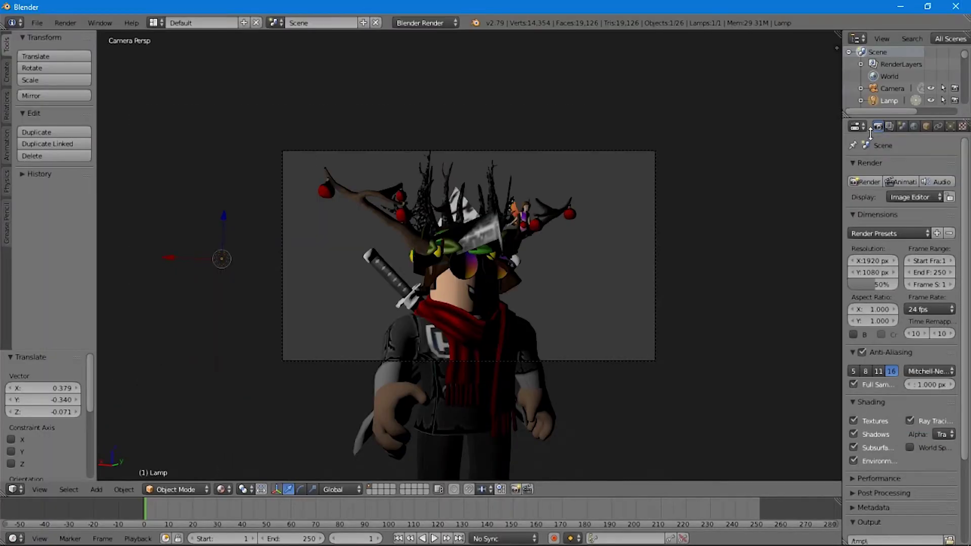
click(866, 182)
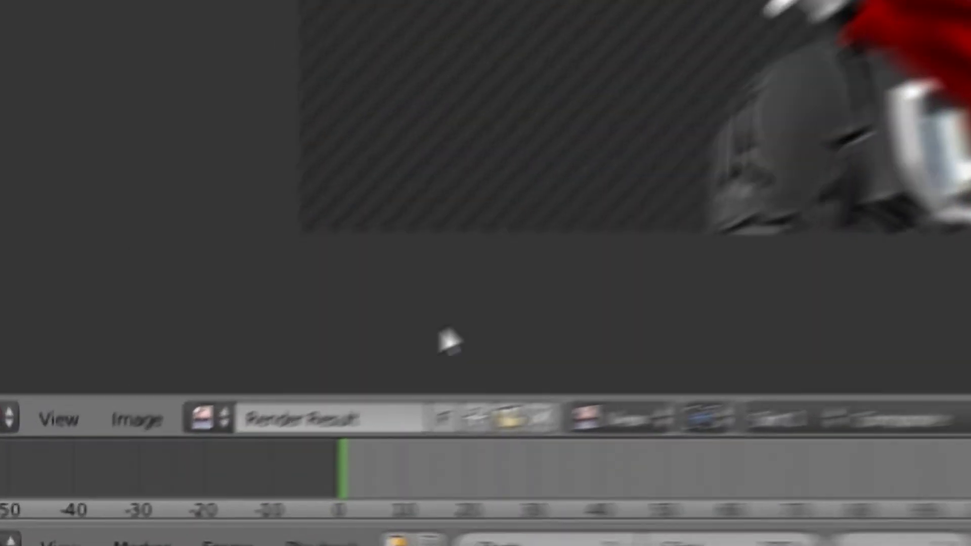
- Save the render result as the PNG image model5 in the ROBLOX folder
click(71, 491)
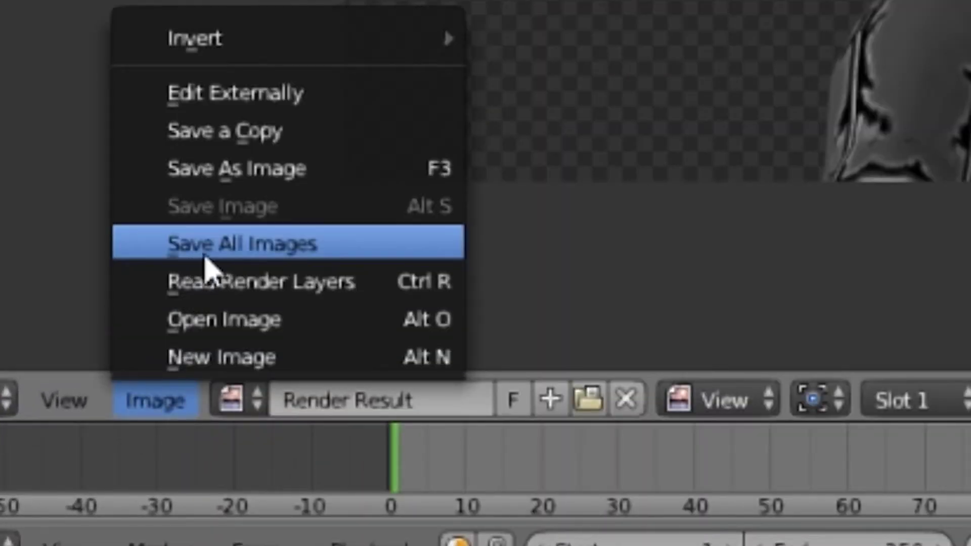
click(238, 181)
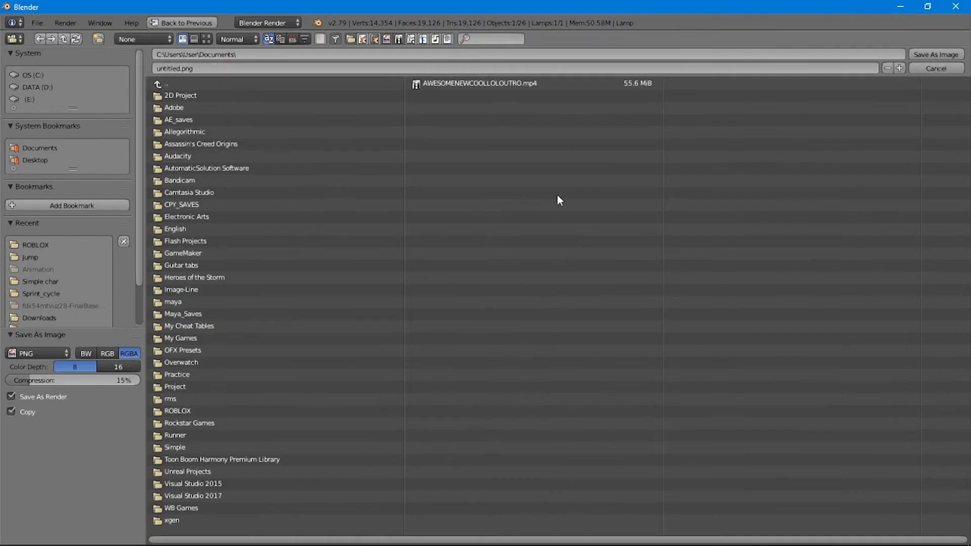
click(54, 245)
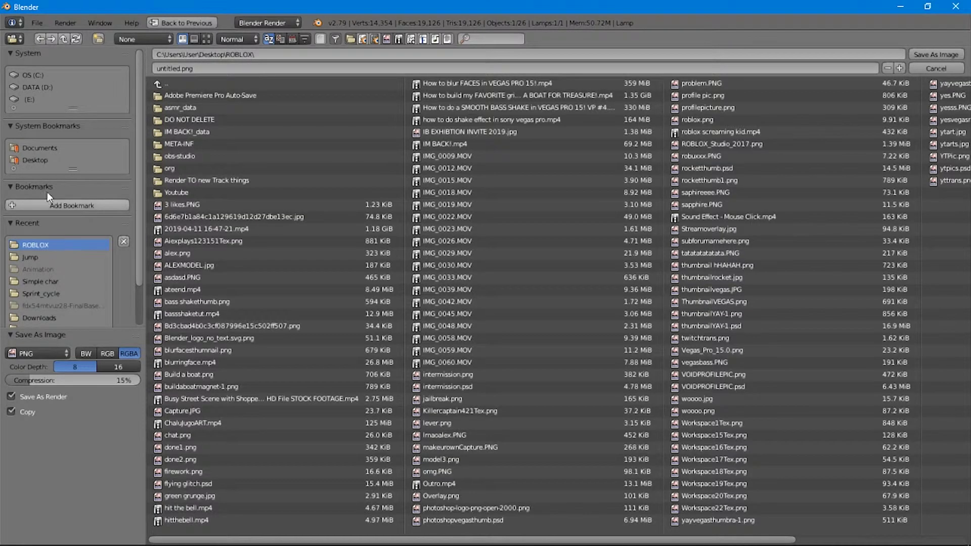
click(155, 68)
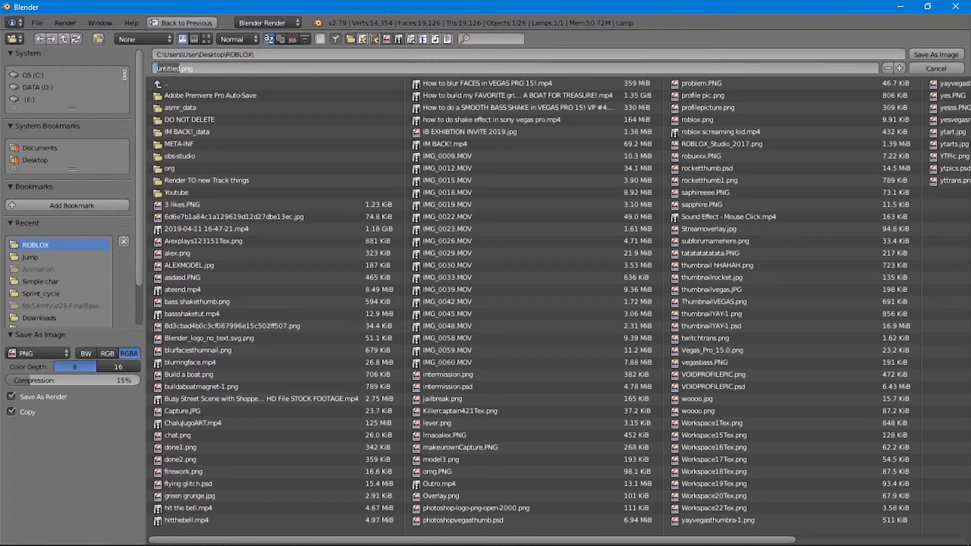
text(model5)
click(937, 55)
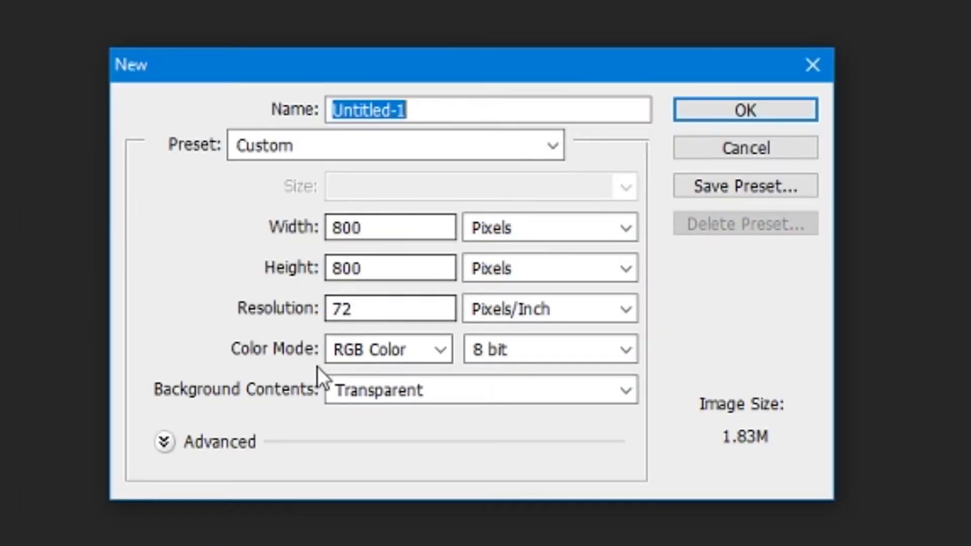
- Switch to Photoshop and create a new 800 by 800 pixel document with RGB Color mode and Transparent background contents
click(440, 350)
click(411, 353)
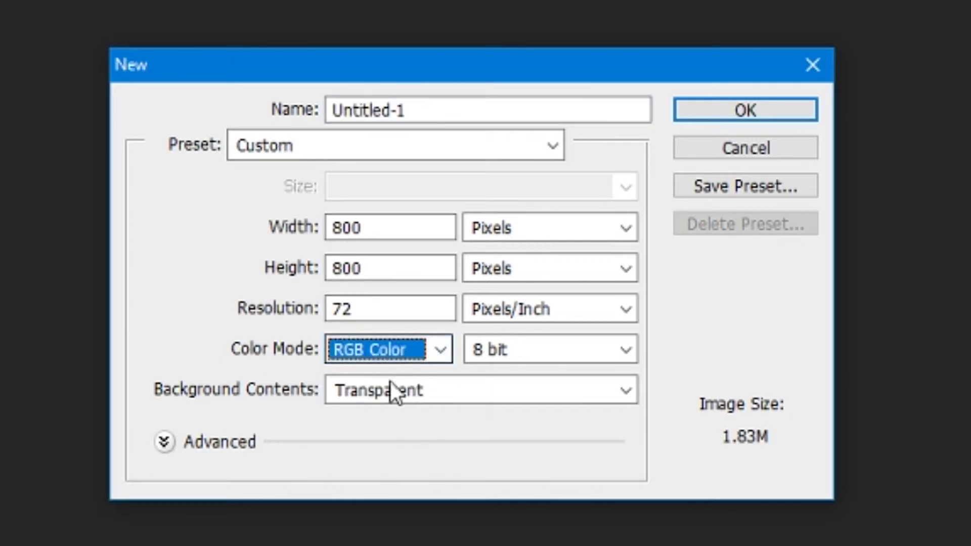
click(626, 392)
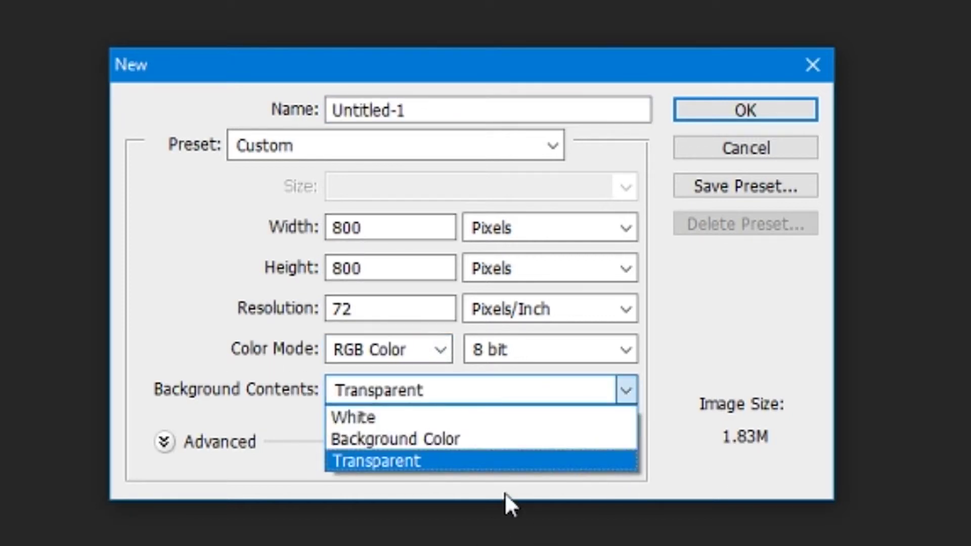
click(460, 392)
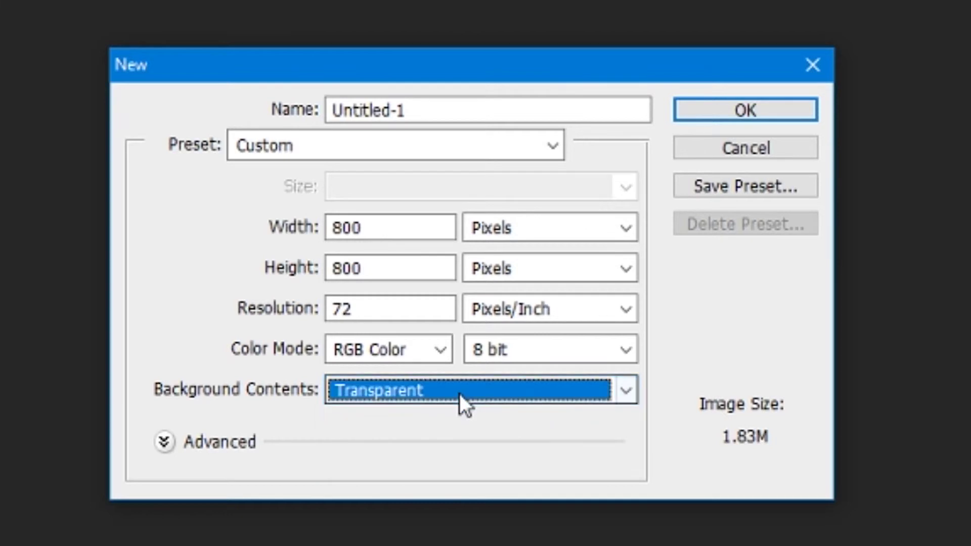
click(459, 394)
click(477, 389)
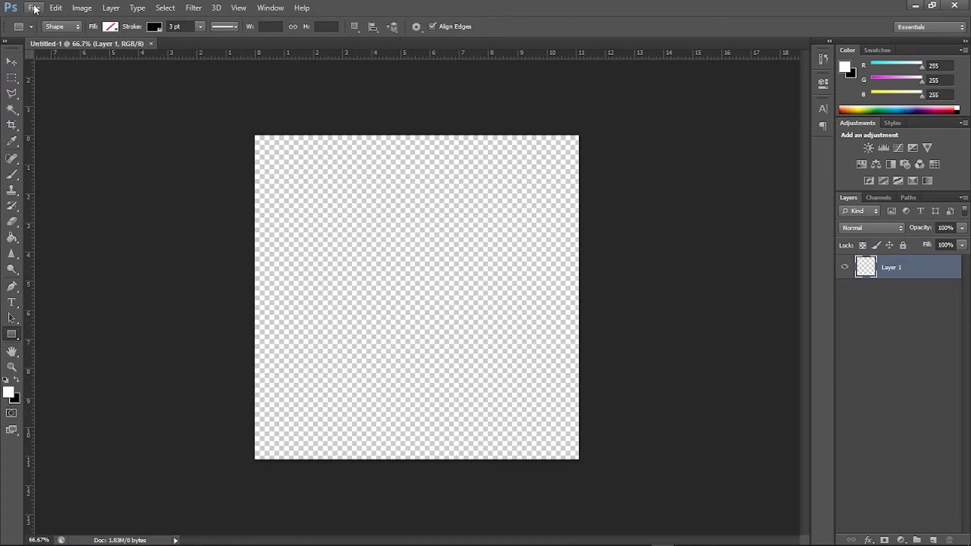
- Place the image tatatatatatata.PNG from the ROBLOX folder into the document as the background
click(34, 8)
click(69, 207)
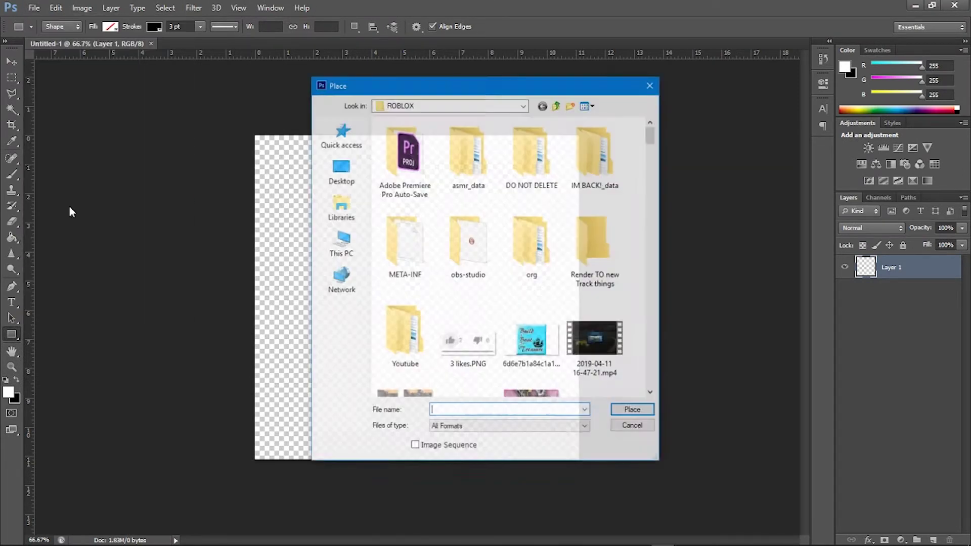
scroll(539, 211, down, 10)
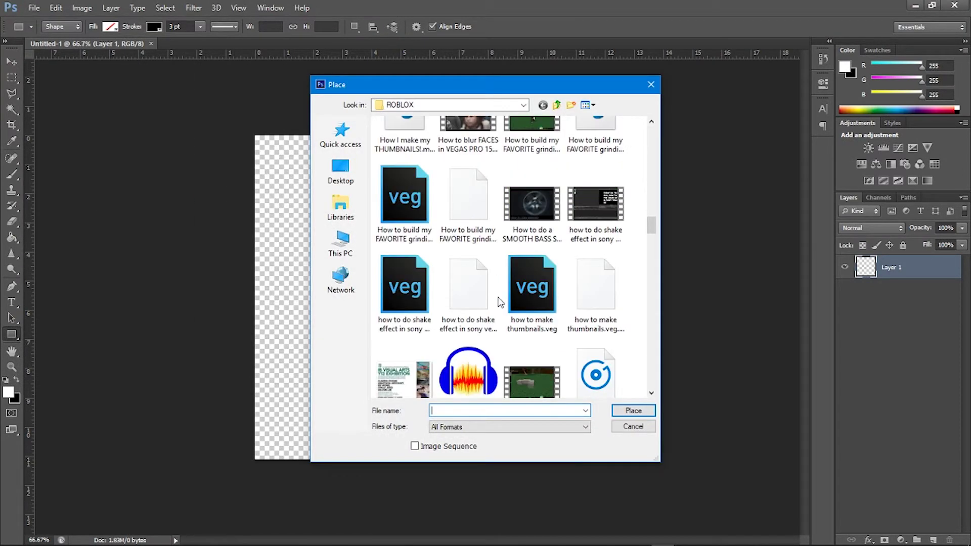
text(tata)
click(481, 423)
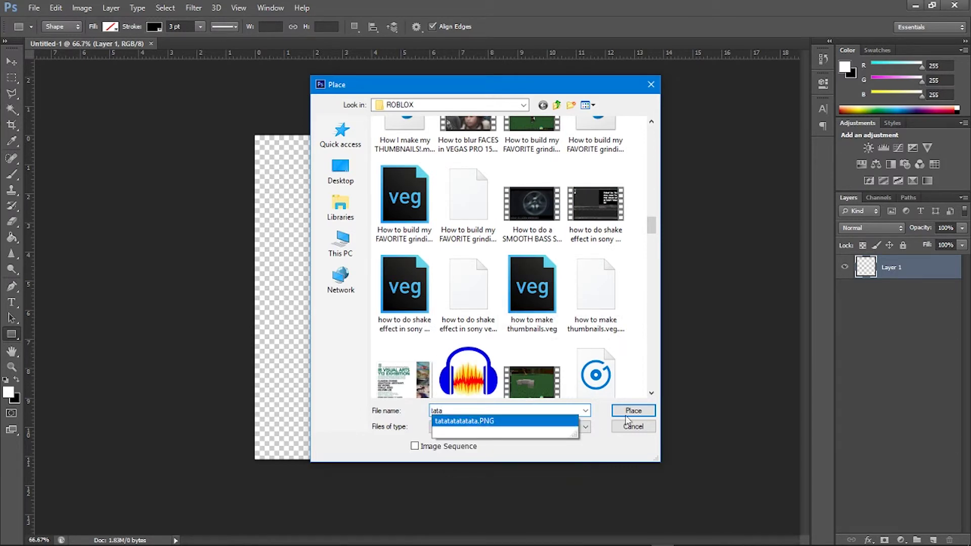
click(639, 413)
- Enlarge and reposition the placed landscape image until it covers the whole canvas, then commit the placement
drag(517, 356, 511, 507)
drag(320, 241, 130, 150)
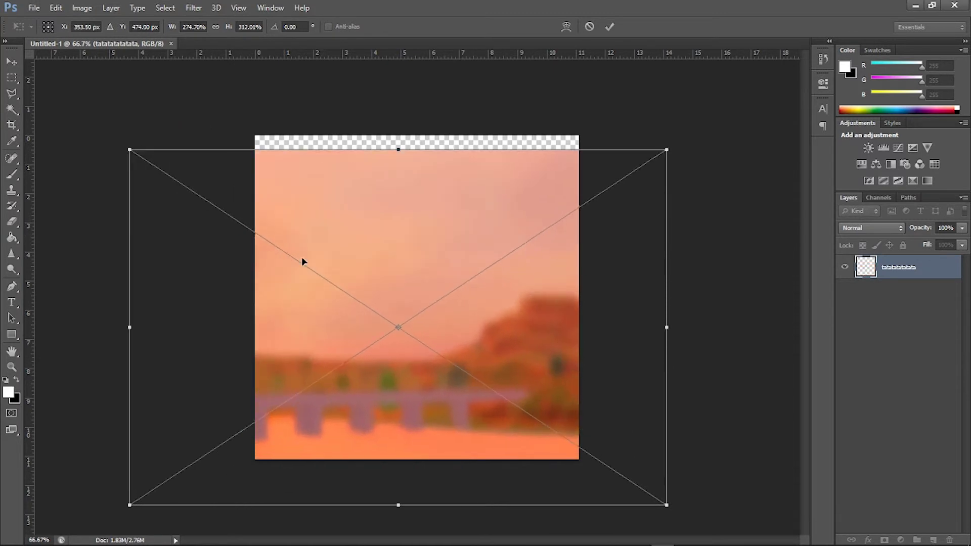
drag(431, 348, 369, 262)
drag(605, 419, 693, 466)
drag(535, 359, 575, 388)
click(610, 26)
key(u)
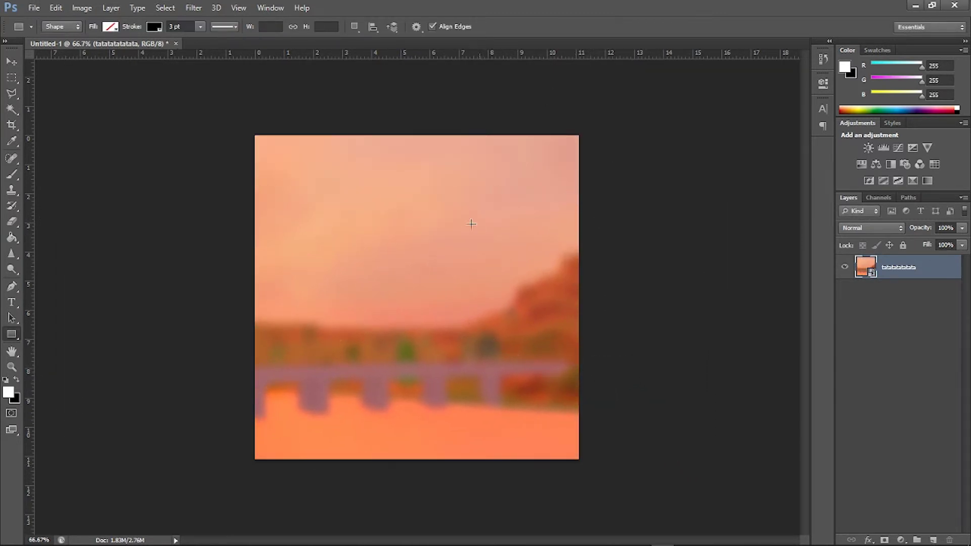
- Apply a Gaussian Blur filter to the landscape layer
click(196, 8)
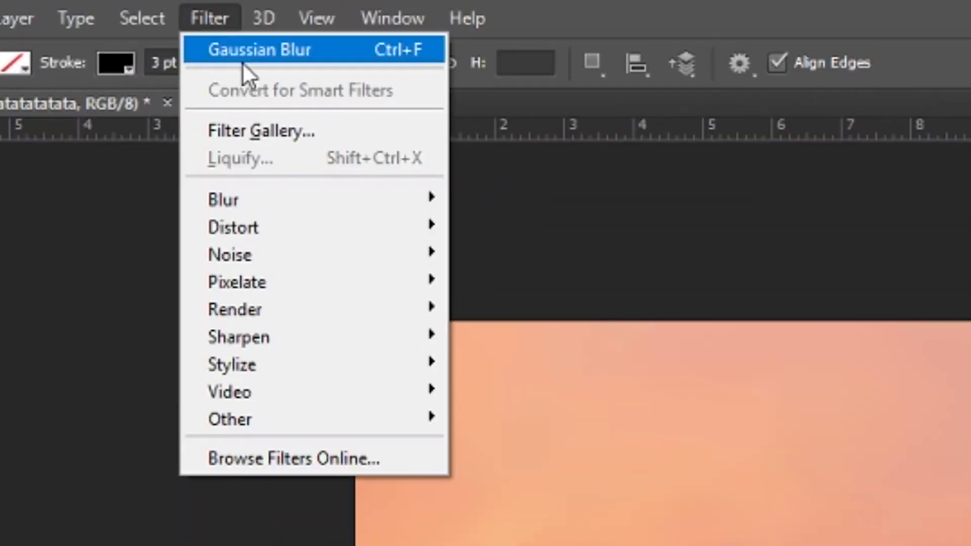
mouse_move(266, 198)
click(560, 380)
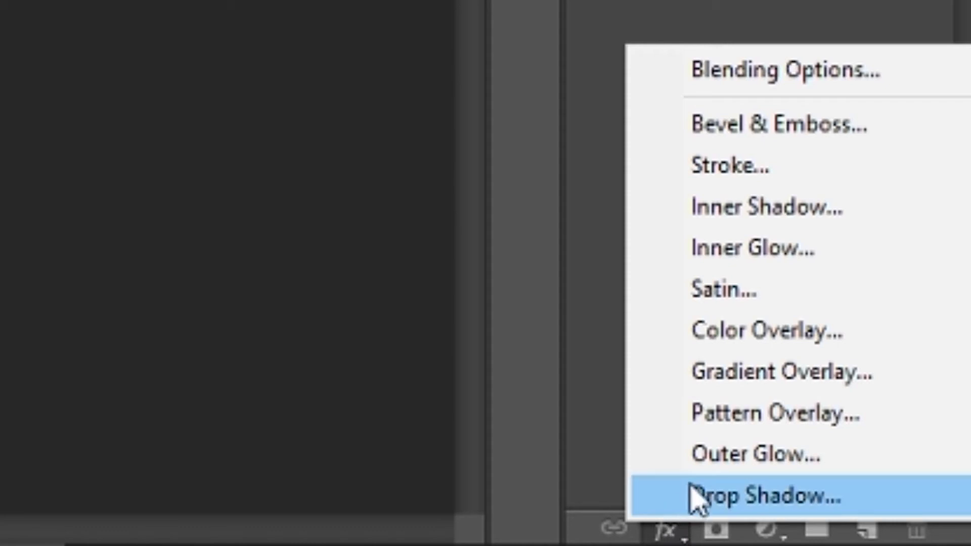
- Add a Color Overlay effect to the landscape layer in purple (hue 288, saturation 86%) with the Color blend mode
click(768, 330)
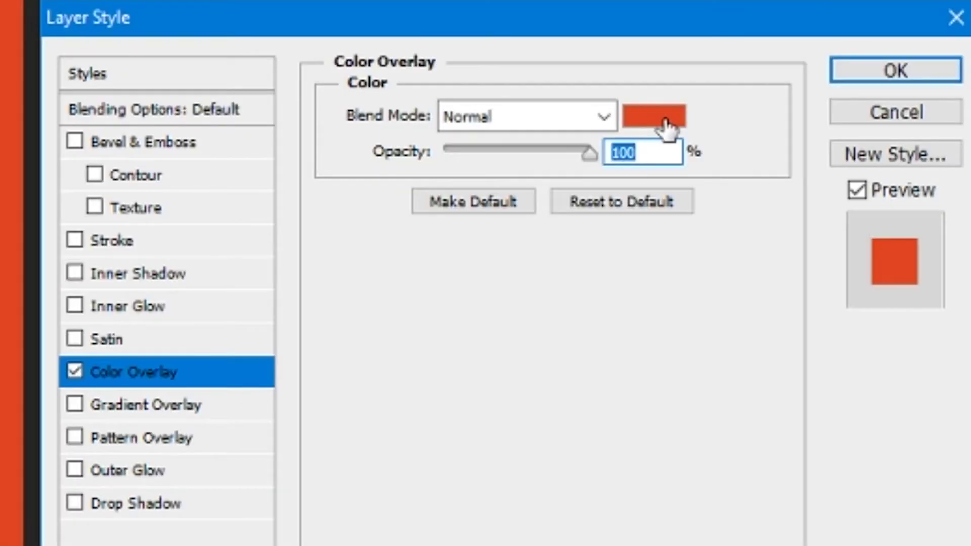
click(666, 127)
mouse_move(344, 385)
mouse_down()
mouse_move(347, 366)
mouse_move(342, 373)
mouse_up()
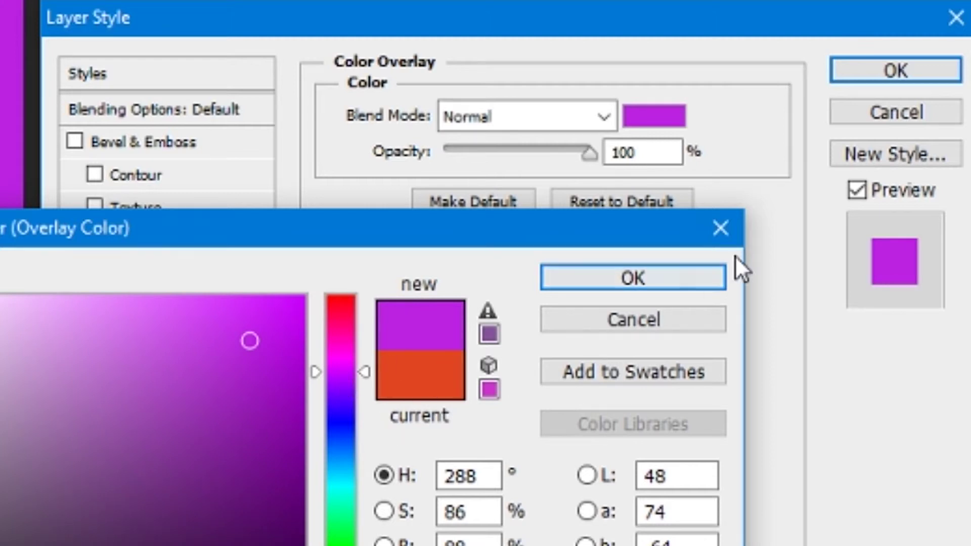
click(718, 276)
click(450, 123)
scroll(501, 152, down, 2)
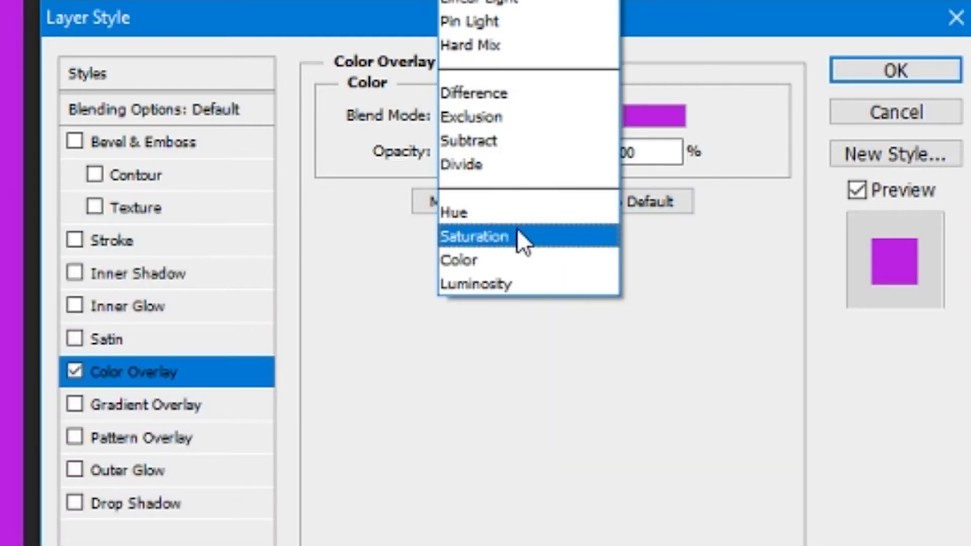
click(499, 262)
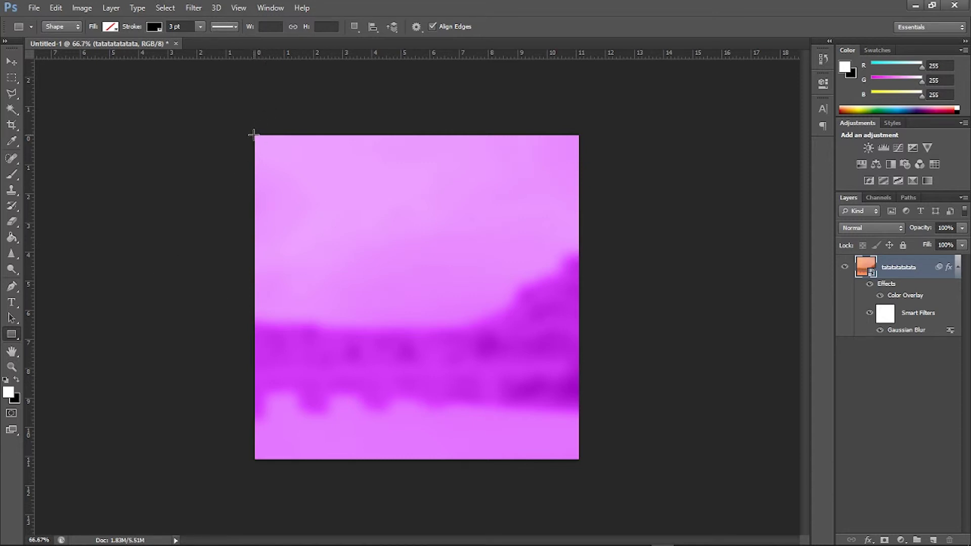
- Set the Rectangle tool's stroke colour to dark magenta with no fill
mouse_move(253, 134)
mouse_down()
mouse_move(317, 219)
mouse_move(448, 346)
mouse_move(247, 127)
mouse_up()
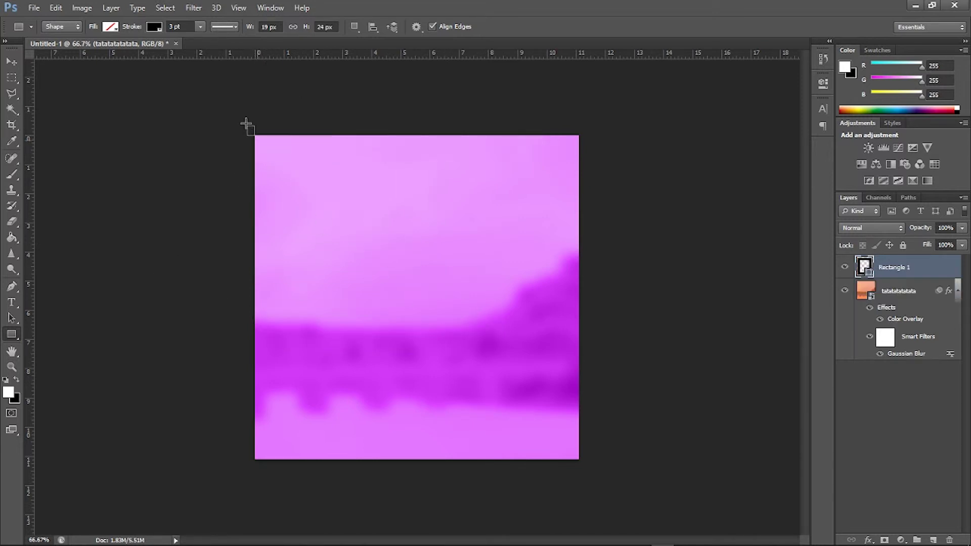
key(ctrl+z)
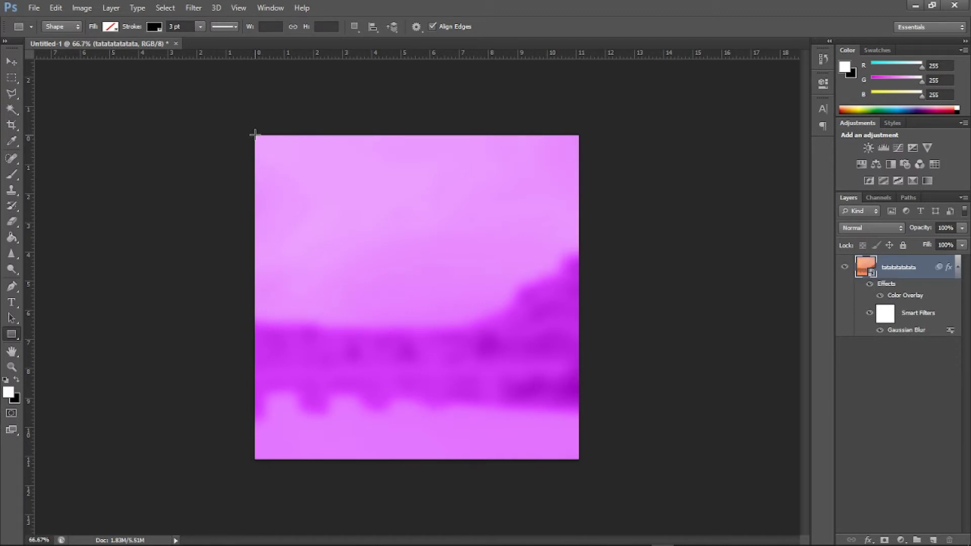
click(110, 26)
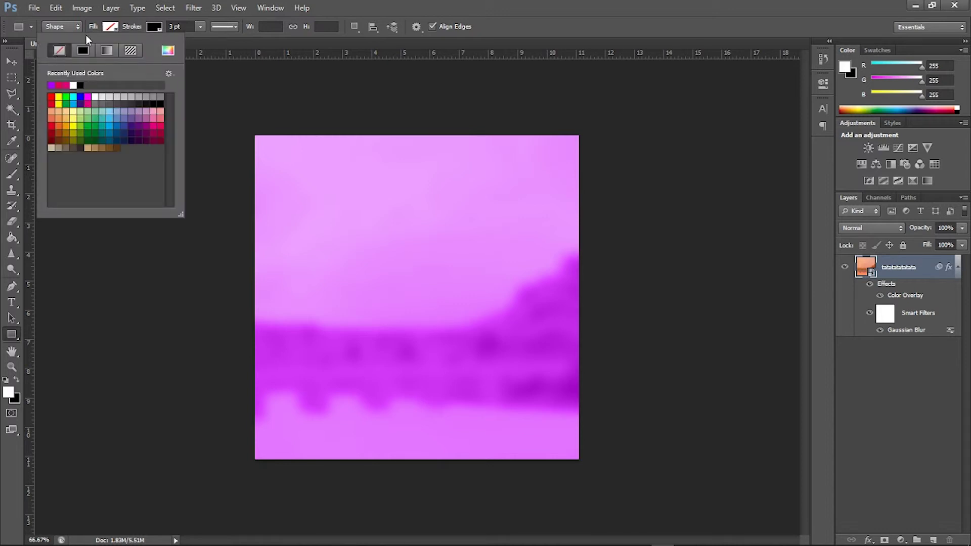
click(107, 28)
click(155, 28)
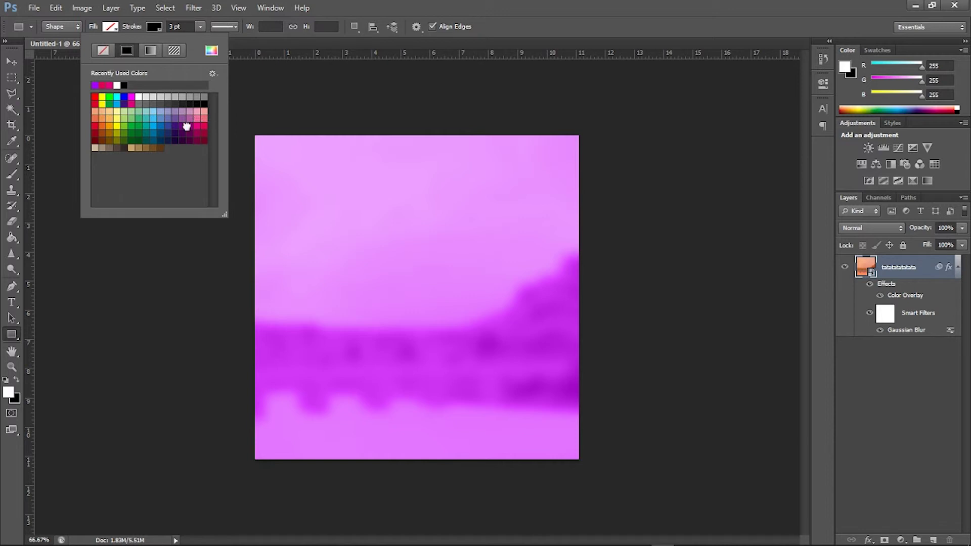
click(193, 124)
click(164, 29)
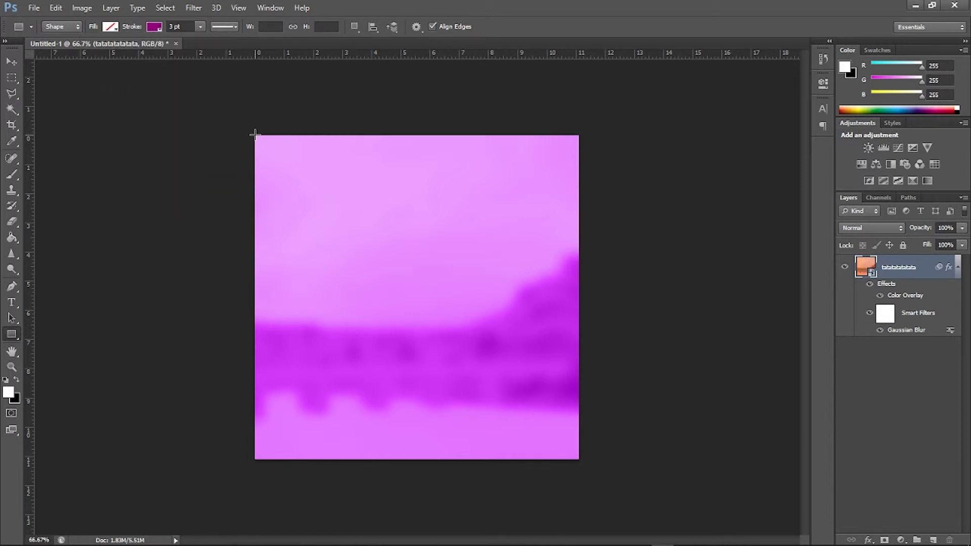
- Draw a rectangle of about 799 by 800 px around the canvas edge and set its stroke width to 30 pt
drag(255, 134, 580, 461)
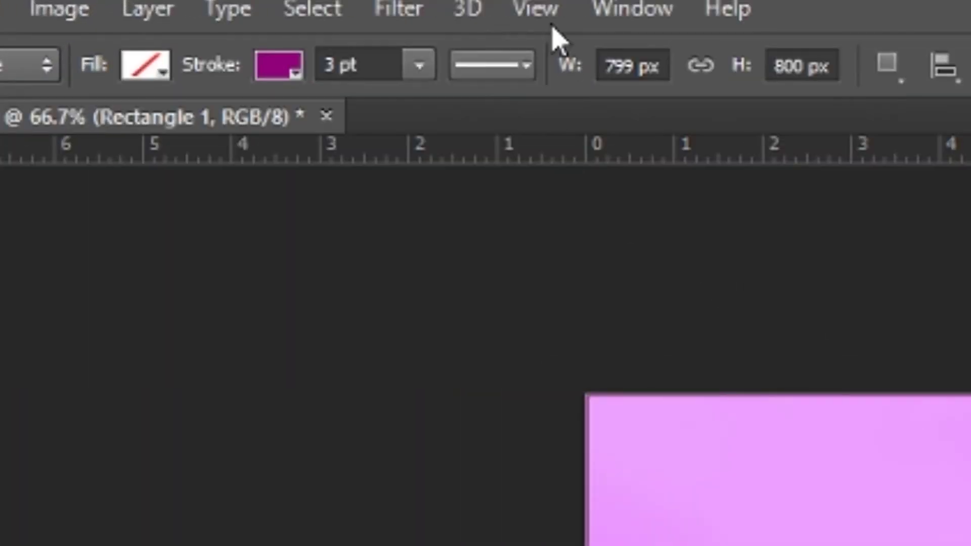
double_click(328, 63)
text(30)
key(Return)
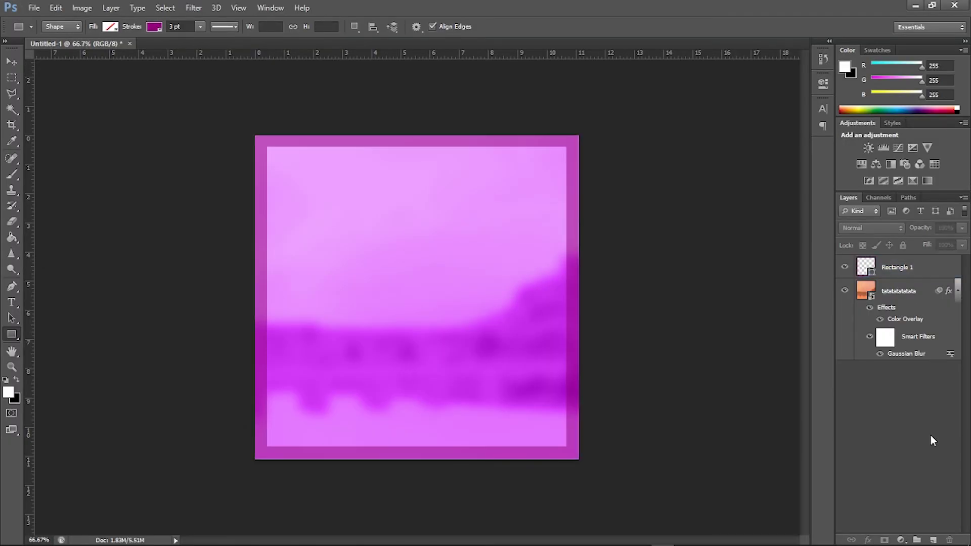
- Add a new layer above the frame and place the character render model5.png into the document
click(932, 540)
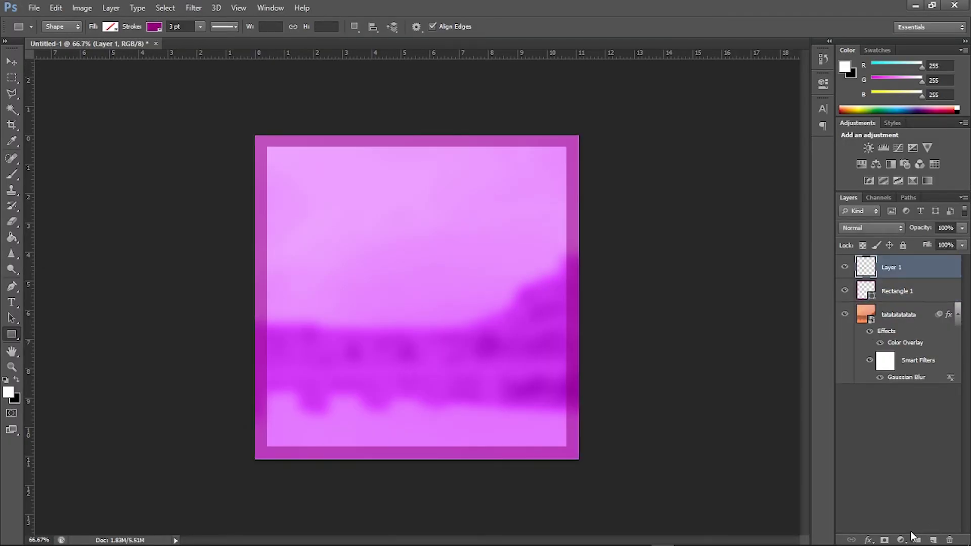
click(34, 8)
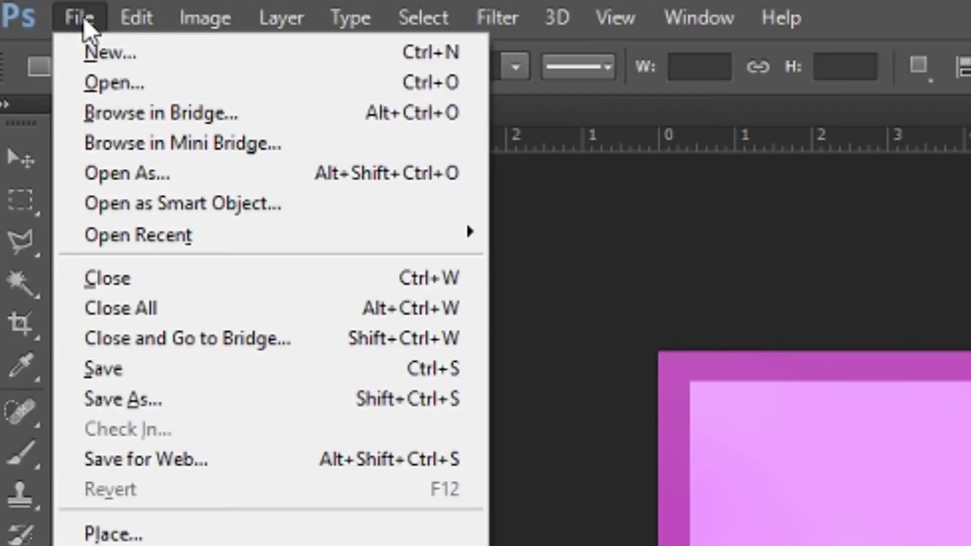
click(46, 185)
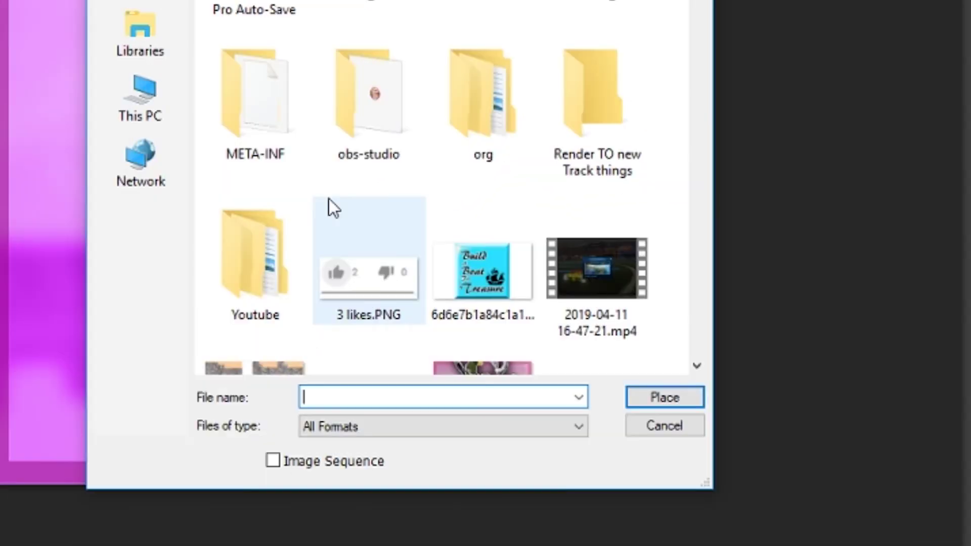
text(model5.png)
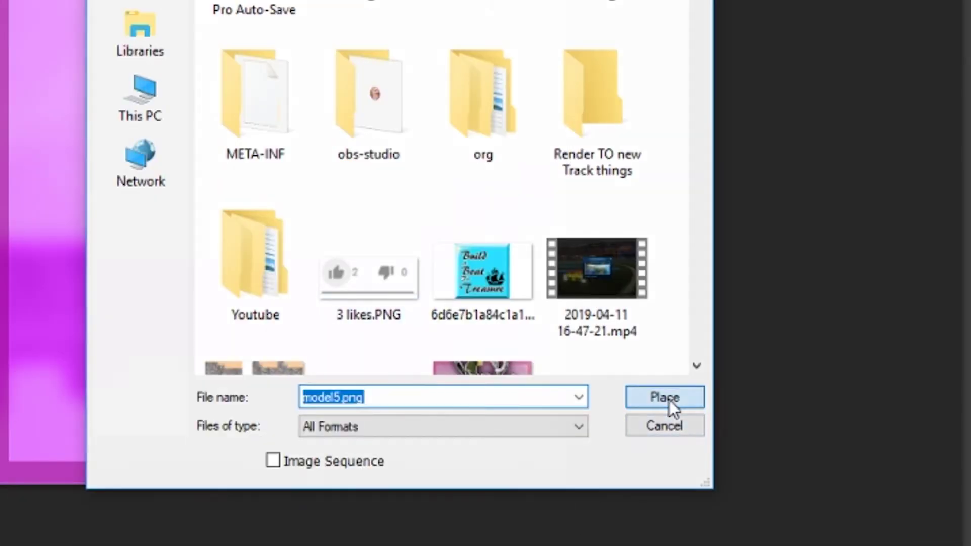
click(669, 400)
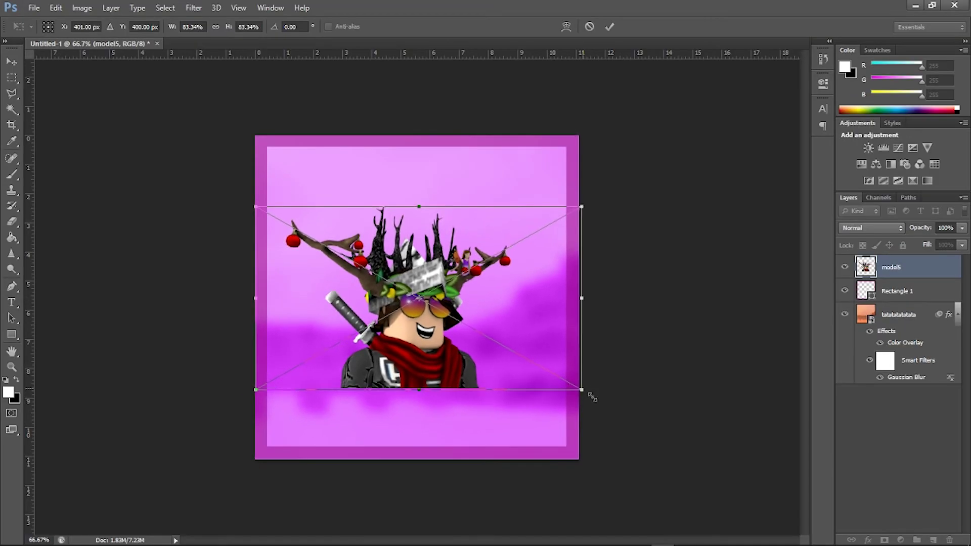
- Enlarge the character render proportionally so it fills the frame down to the lower canvas edge, and commit the placement
shift+drag(571, 364, 906, 545)
drag(678, 404, 783, 466)
drag(679, 447, 657, 434)
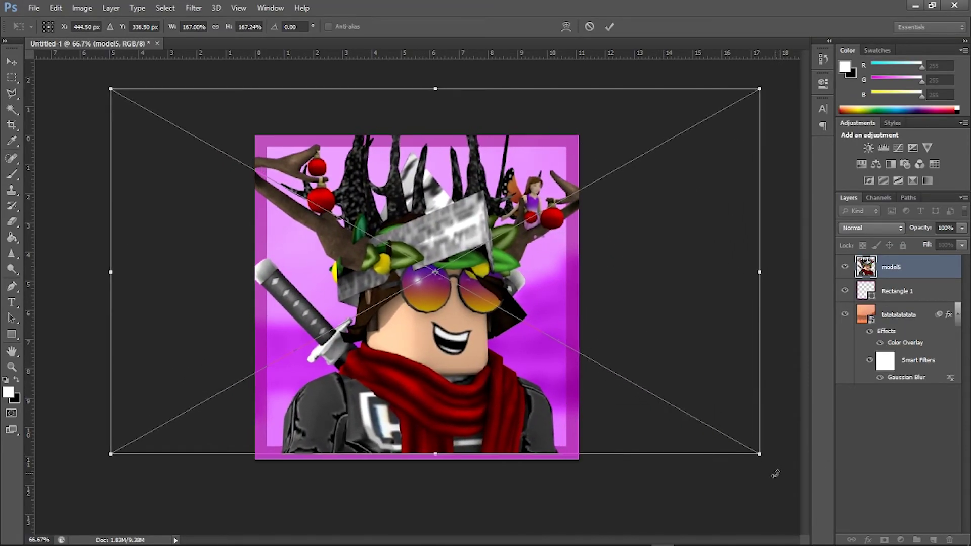
shift+drag(768, 459, 782, 481)
drag(688, 435, 673, 419)
click(610, 27)
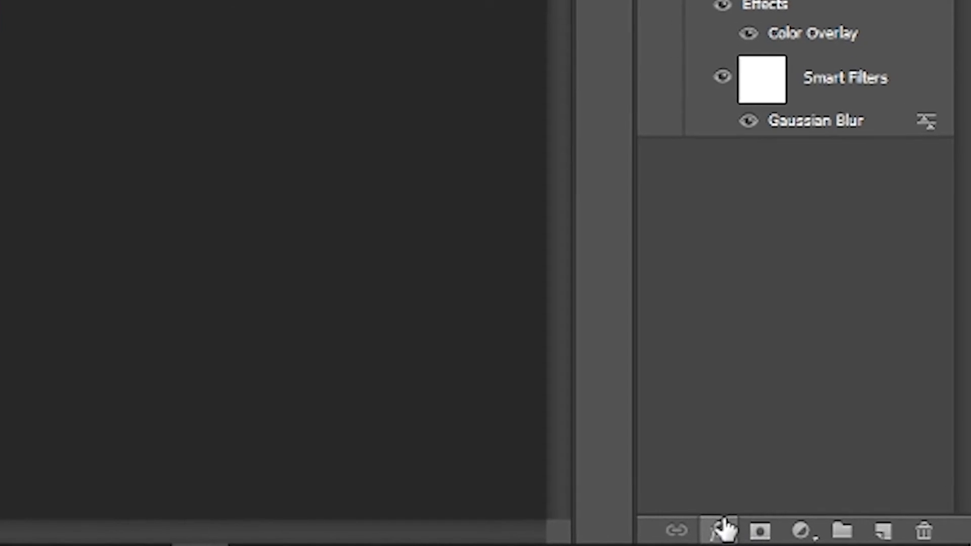
- Add a white 3 px Stroke effect with Outside position to the character layer
click(868, 541)
click(739, 184)
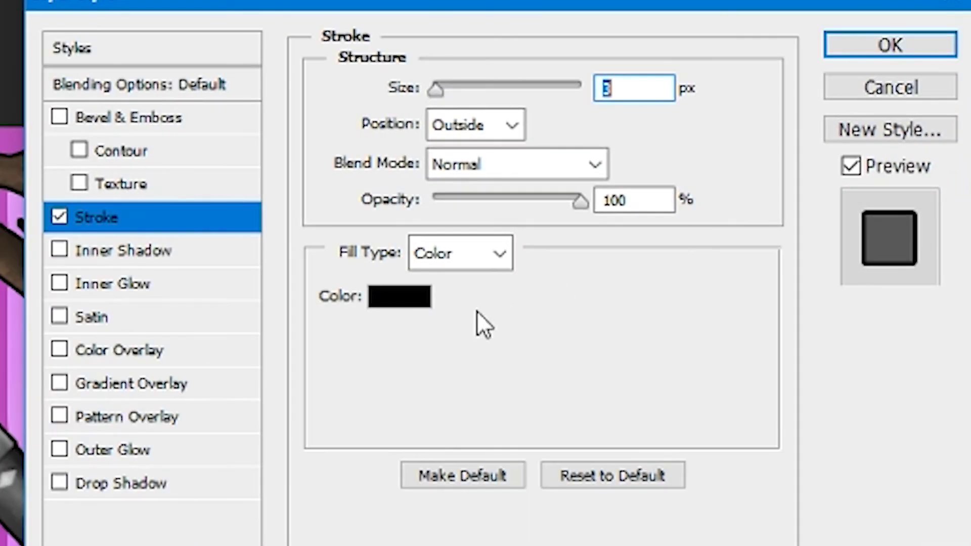
click(763, 369)
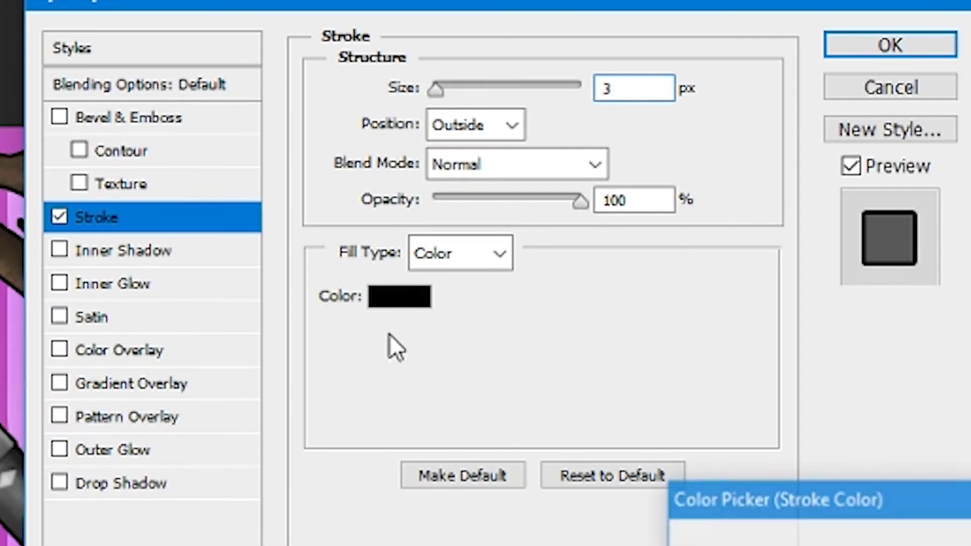
click(970, 545)
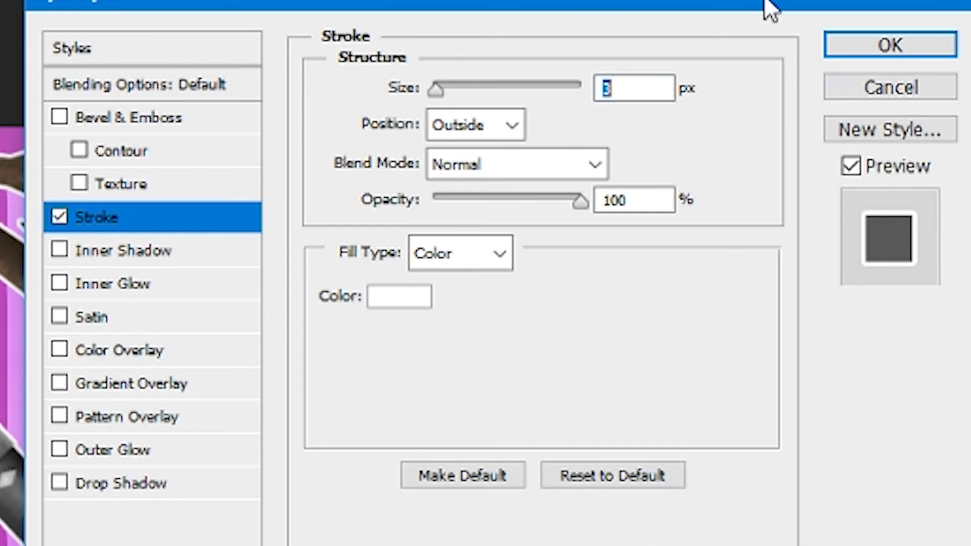
drag(650, 1, 772, 4)
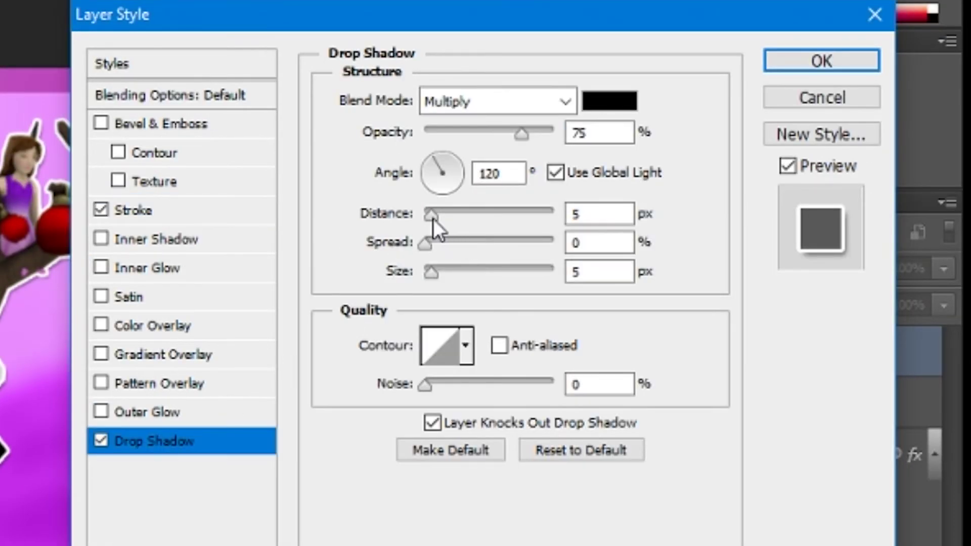
- Give the character layer a Drop Shadow with 100% opacity, distance 0 px, spread 12% and size 57 px
drag(430, 218, 282, 240)
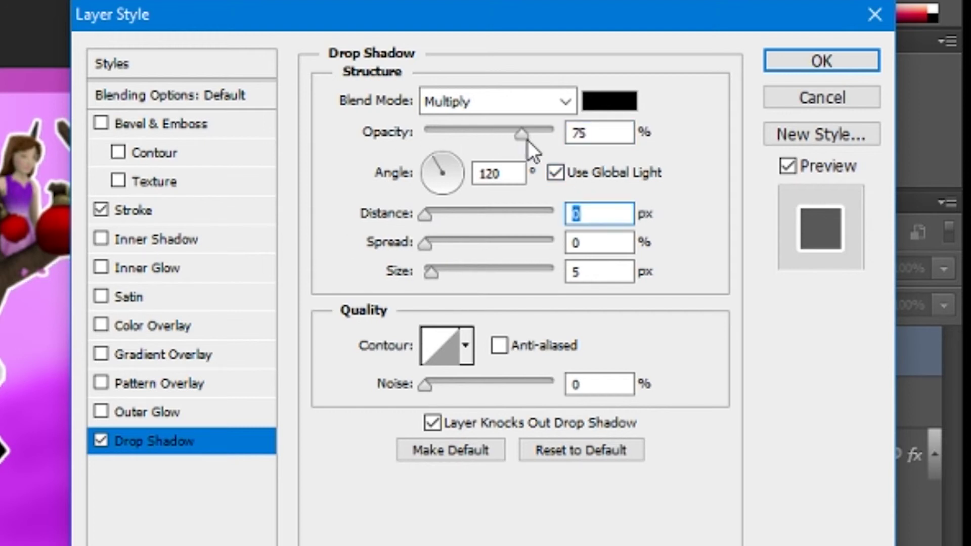
drag(524, 136, 807, 143)
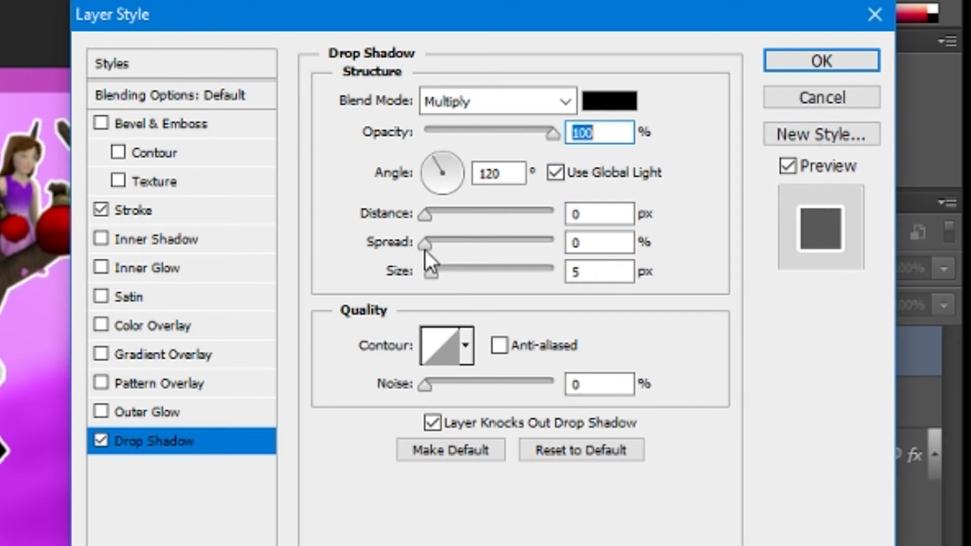
drag(426, 244, 440, 245)
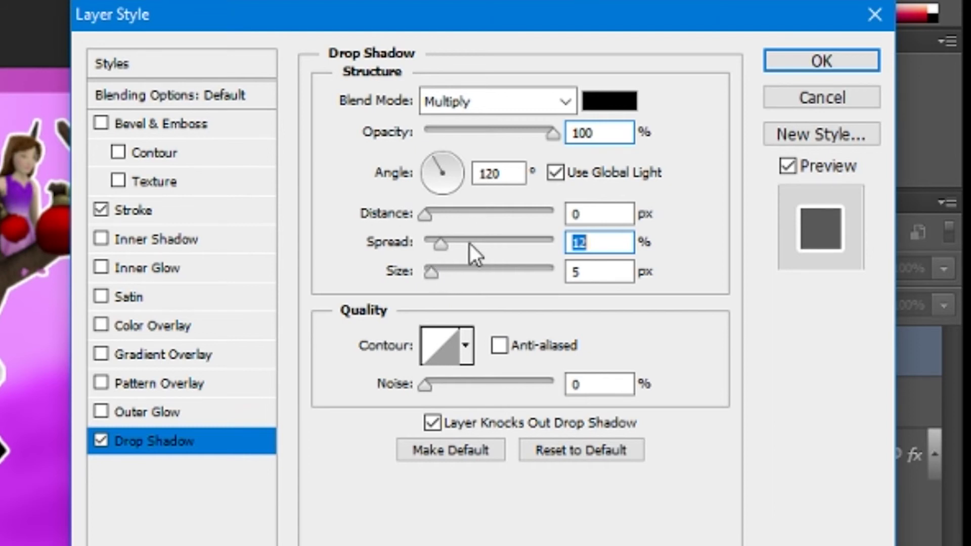
drag(431, 273, 462, 270)
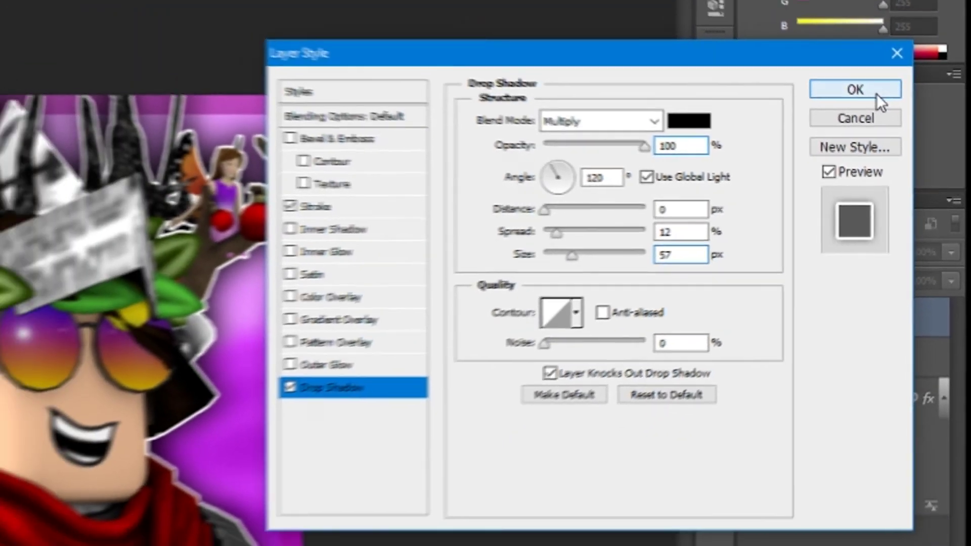
click(830, 64)
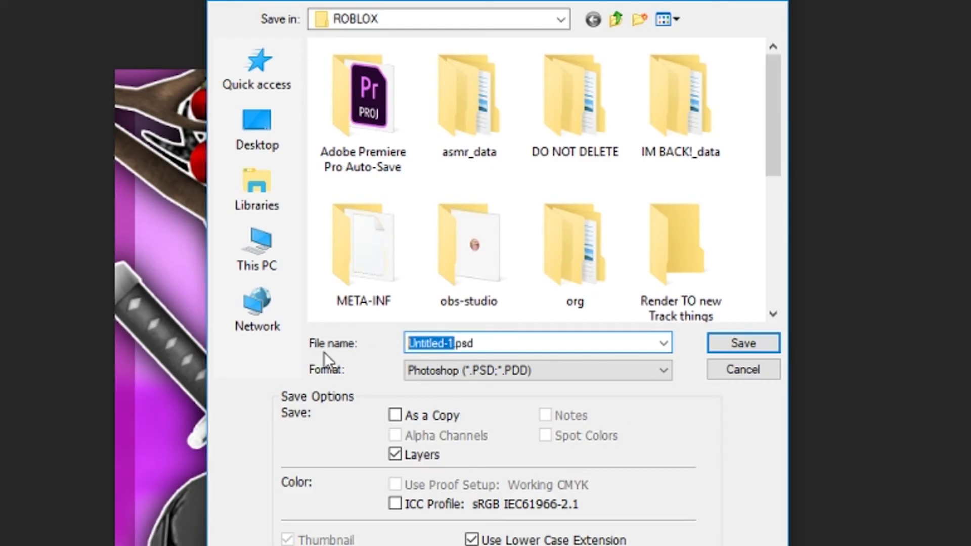
- Save the composition in the ROBLOX folder as the PNG image model5real, with Smallest / Slow compression and no interlacing
text(model5real)
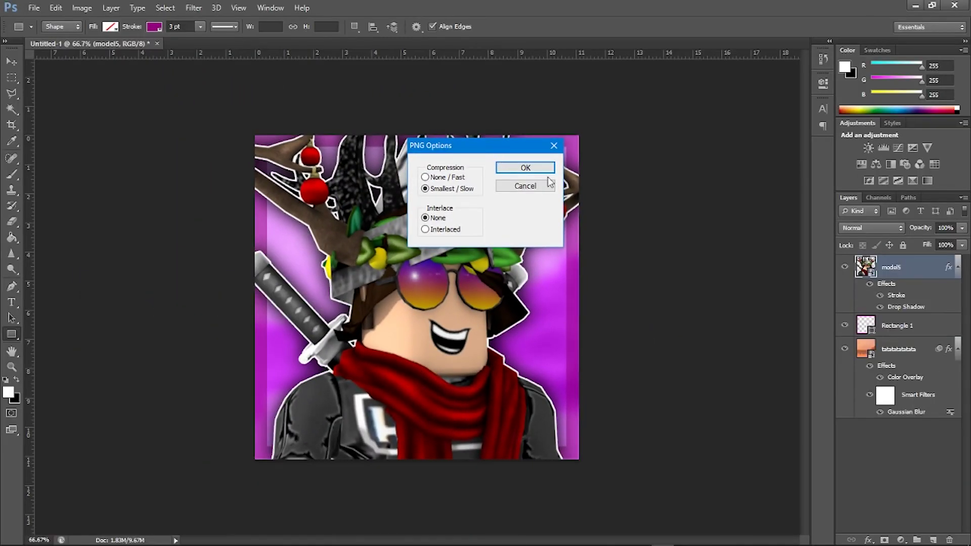
click(549, 149)
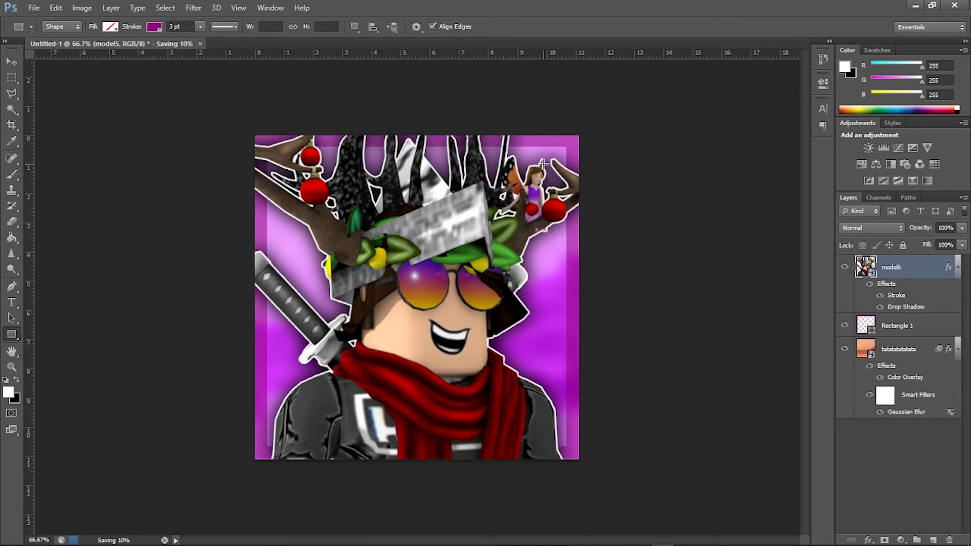